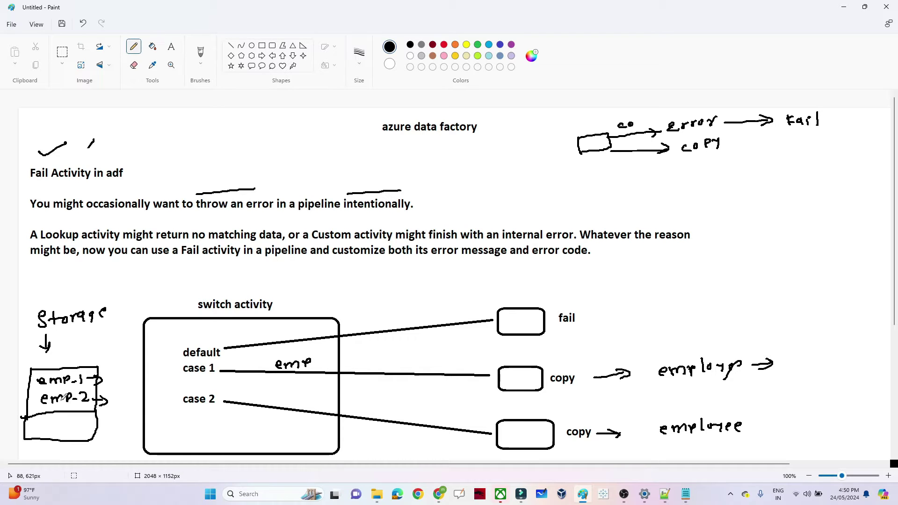
Handwrite "depart" in the lower storage box and link it by arrow to default, marking the fail label and the switch activity heading too.
mouse_move(53, 421)
mouse_down()
mouse_move(47, 428)
mouse_move(56, 432)
mouse_move(111, 425)
mouse_move(169, 357)
mouse_up()
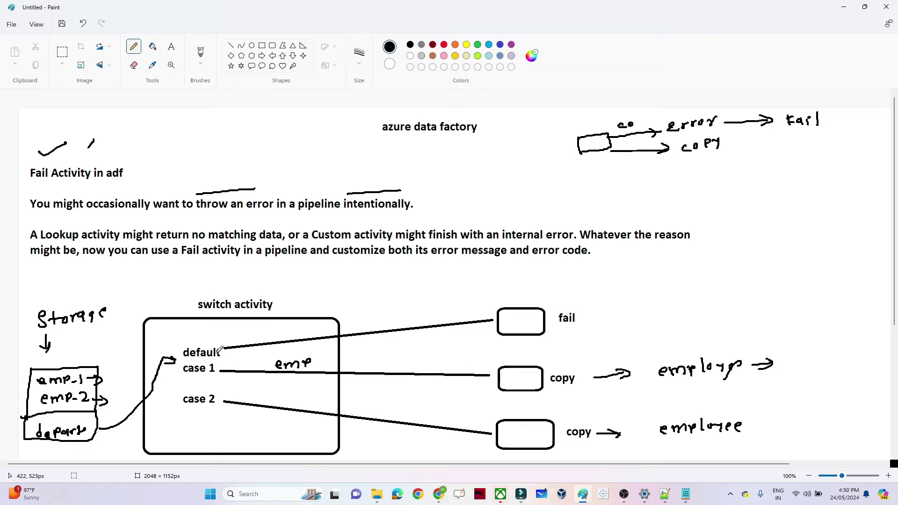
mouse_move(583, 323)
mouse_down()
mouse_move(609, 322)
mouse_move(595, 330)
mouse_up()
drag(215, 286, 243, 283)
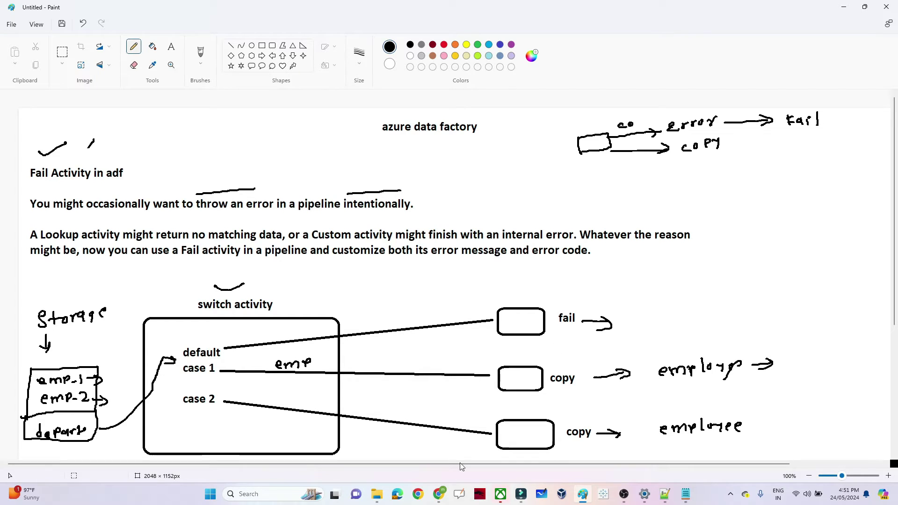
Switch to the Azure portal in the browser and examine the files in the pocstorage4566 account's input container.
mouse_move(438, 494)
click(471, 448)
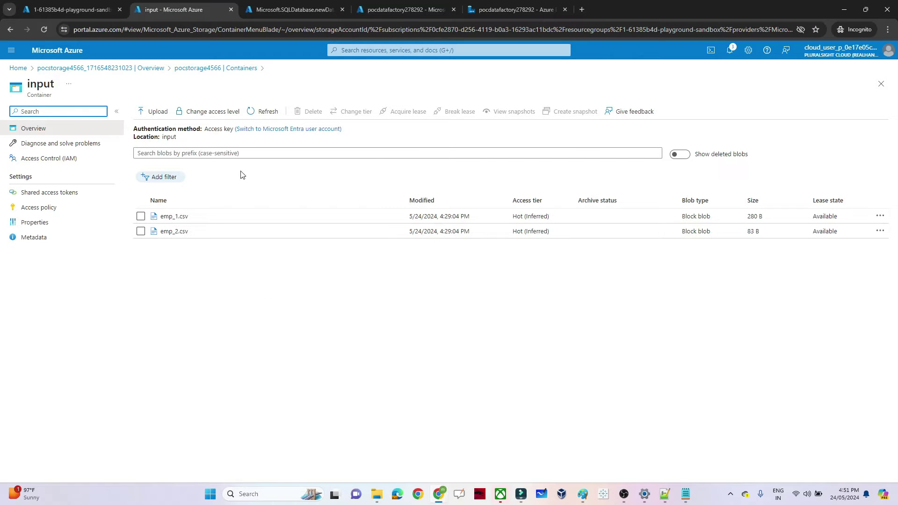
click(199, 69)
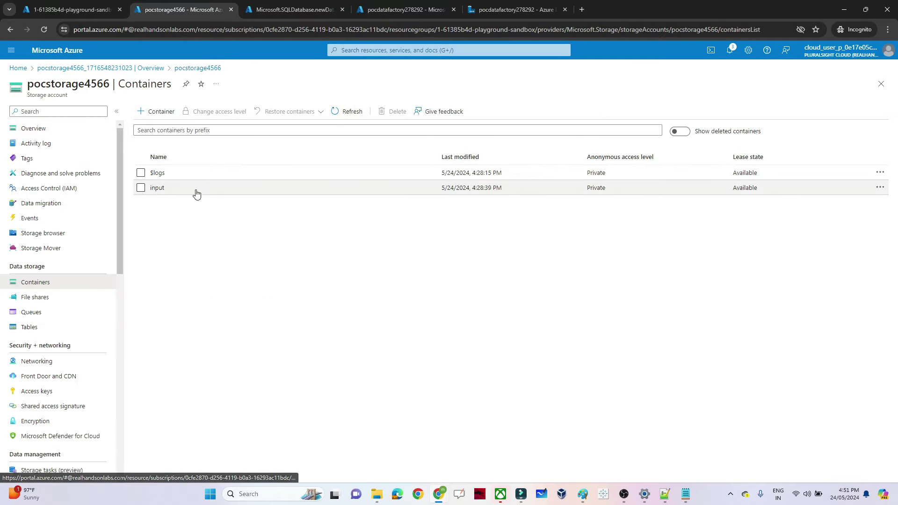
click(158, 188)
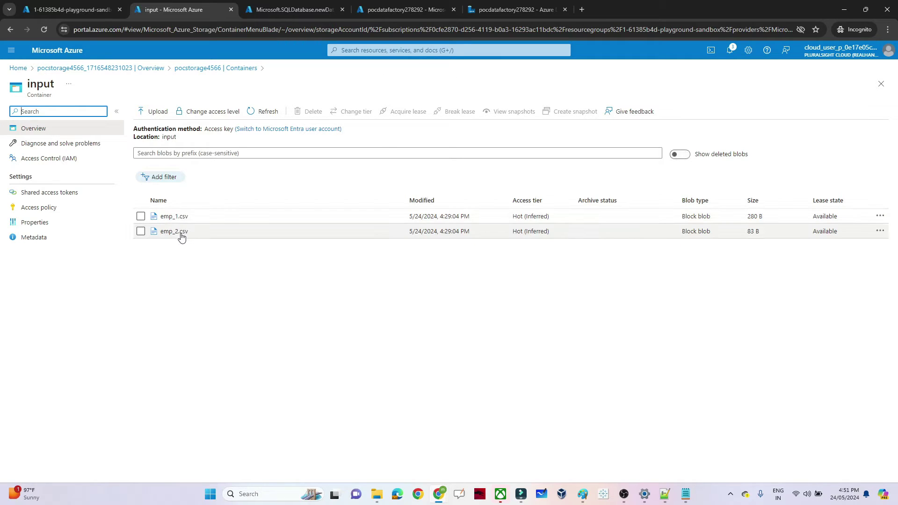
Create a container named employee in the pocstorage4566 storage account.
click(184, 69)
click(152, 114)
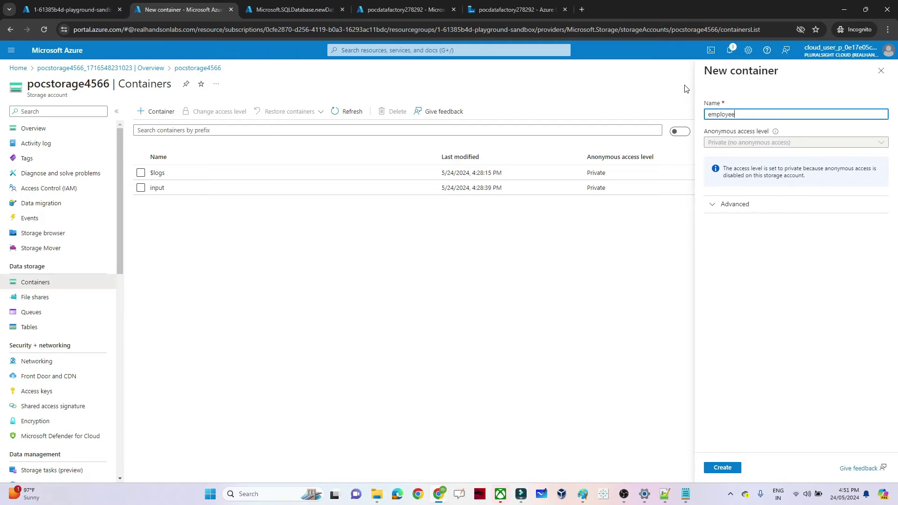
click(713, 469)
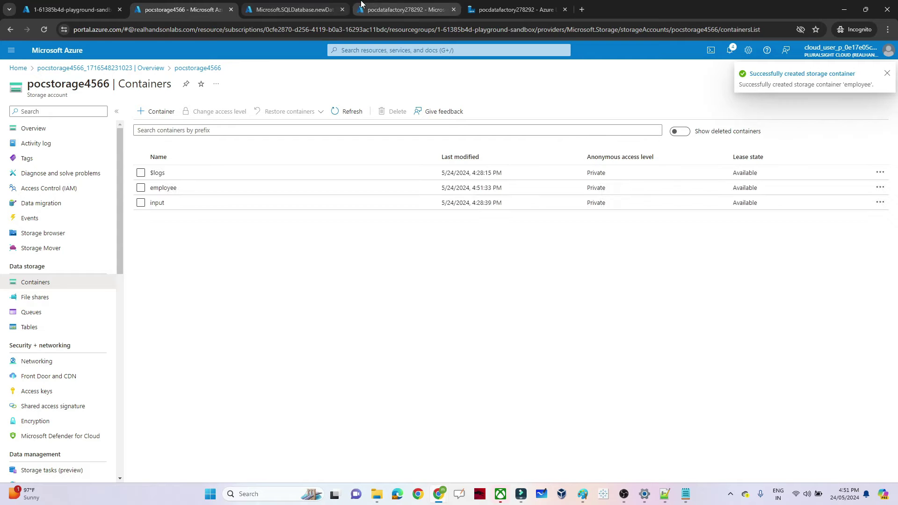
Switch to the pocdatafactory278292 Data Factory studio and create a new pipeline.
click(383, 3)
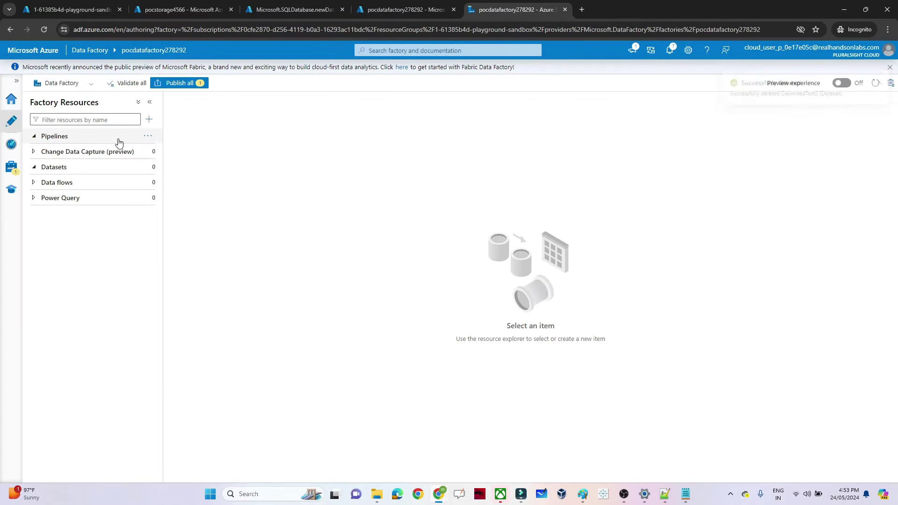
click(148, 136)
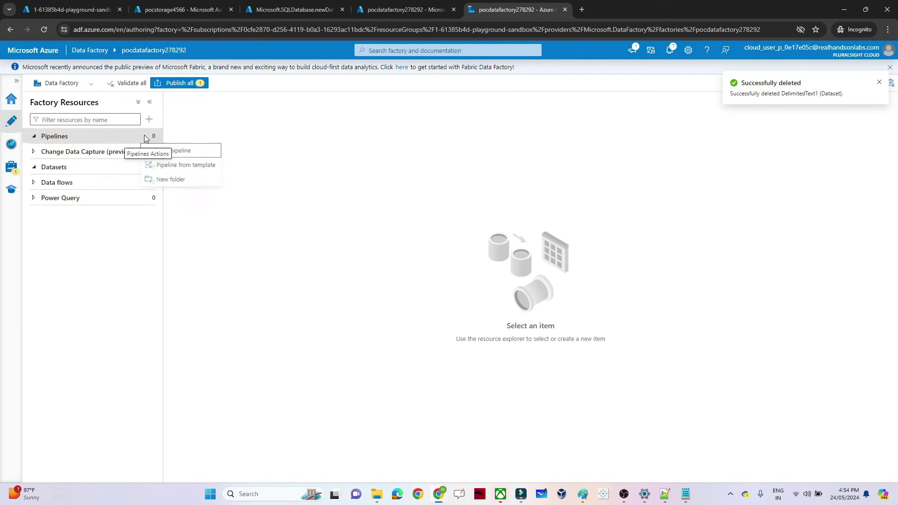
click(174, 153)
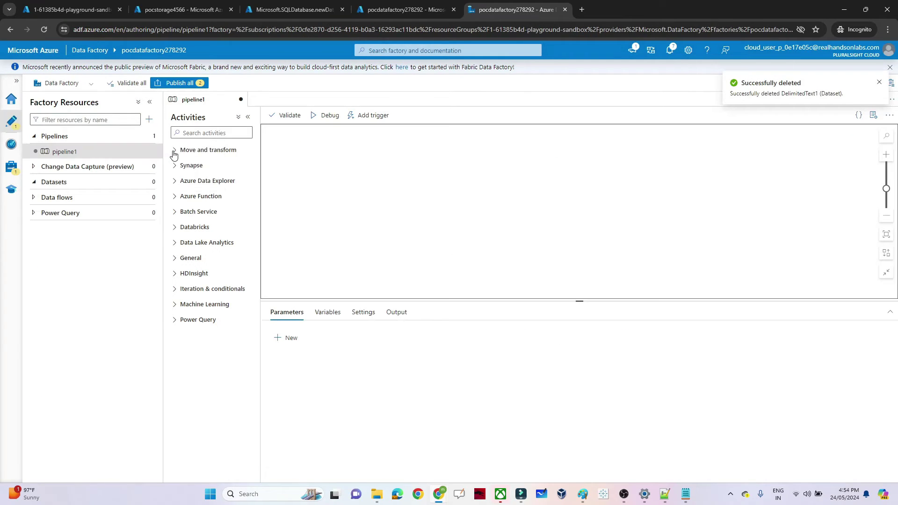
Find the Switch activity and place it on the pipeline canvas.
click(195, 134)
text(switch)
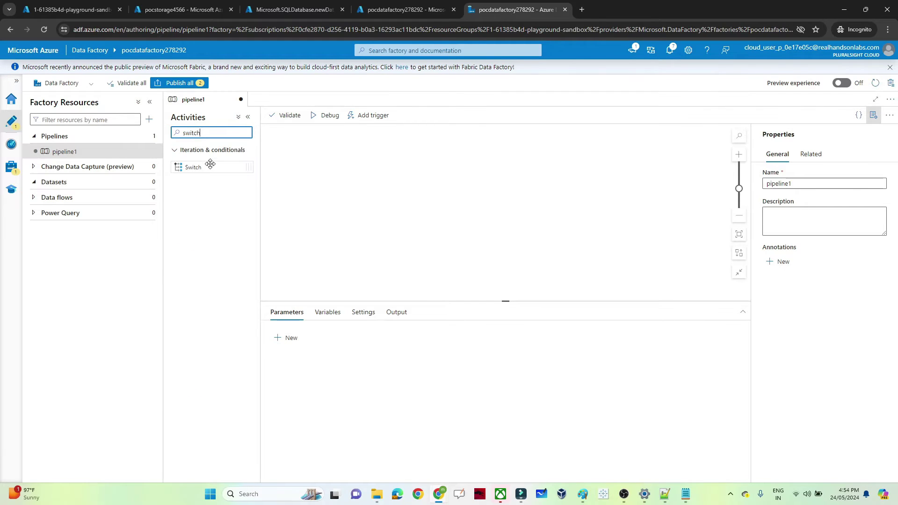
drag(210, 164, 496, 171)
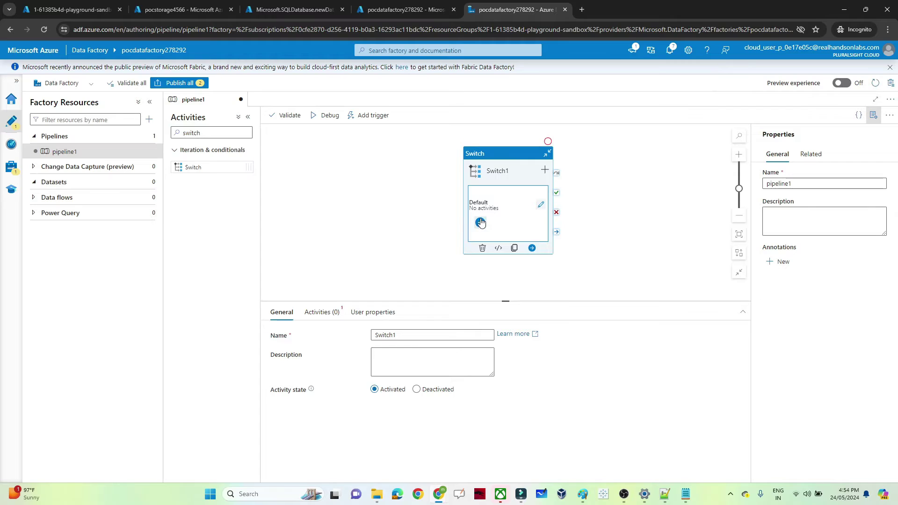
Add a String parameter named filename to the pipeline.
click(328, 317)
click(398, 343)
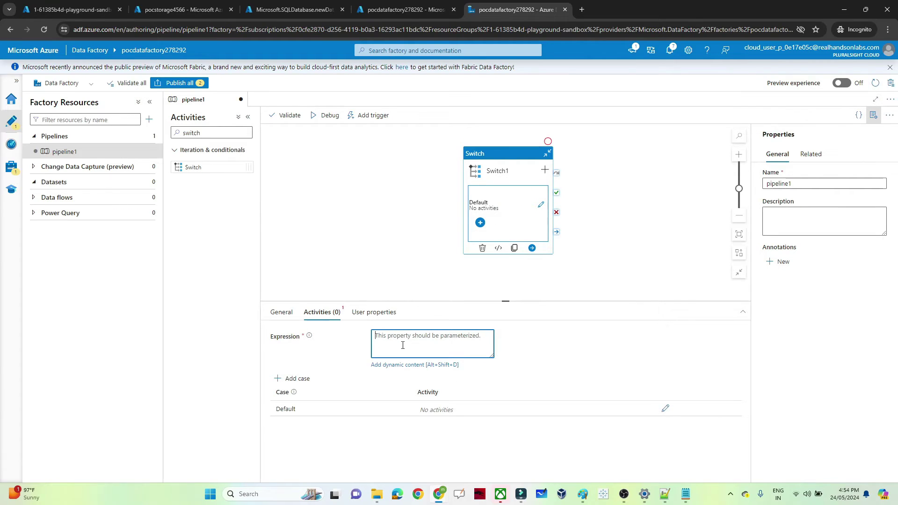
click(468, 294)
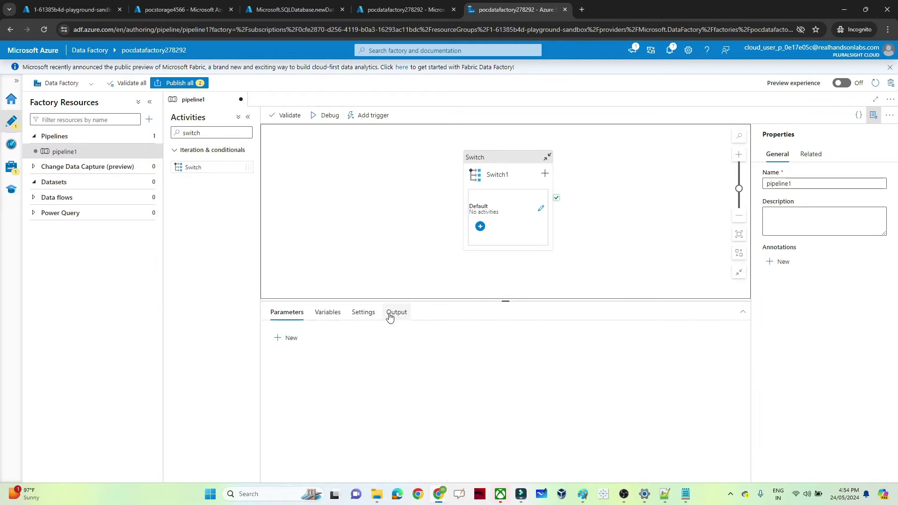
click(290, 337)
click(312, 370)
text(f)
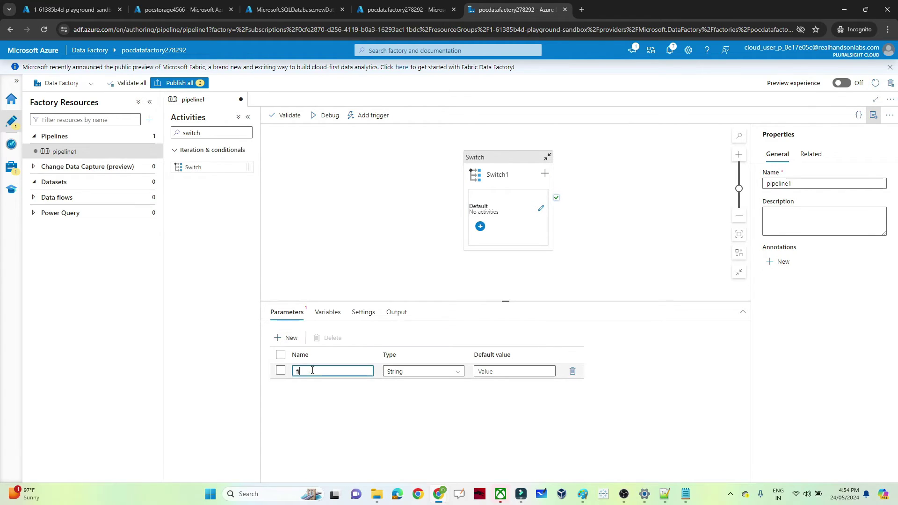
text(ilename)
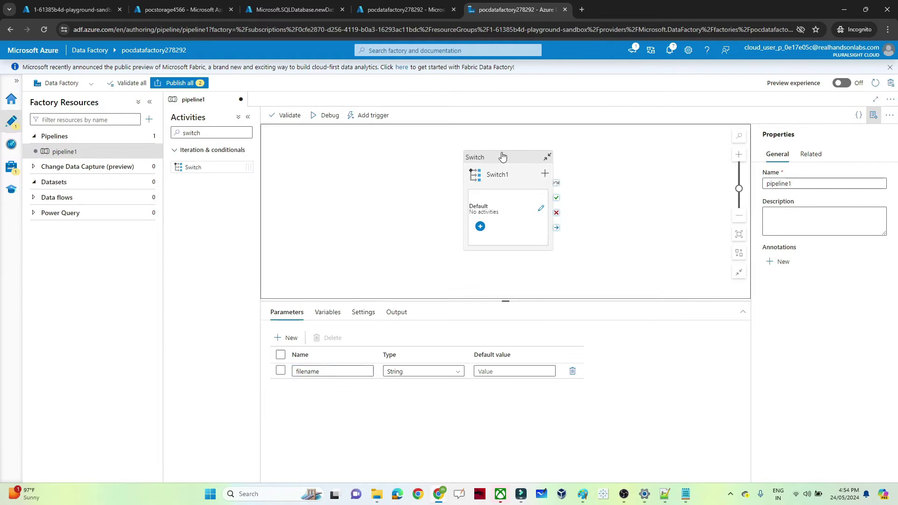
click(505, 157)
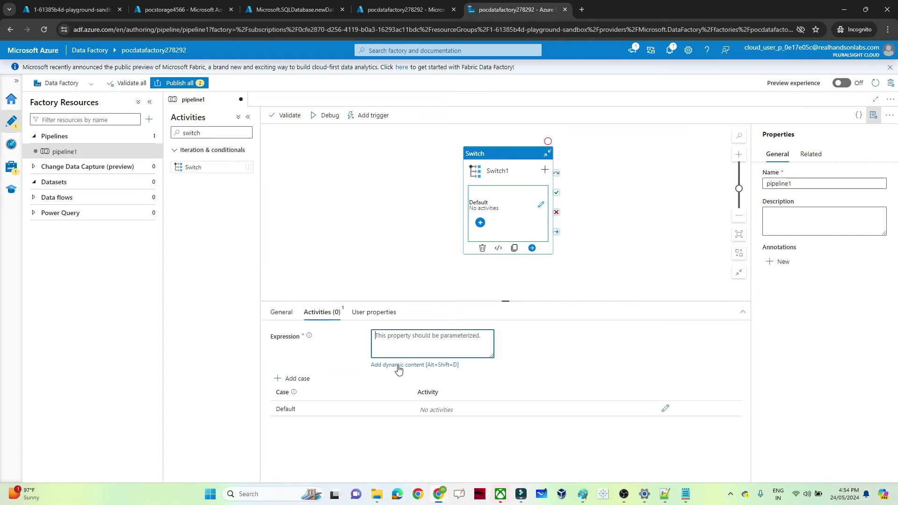
click(396, 366)
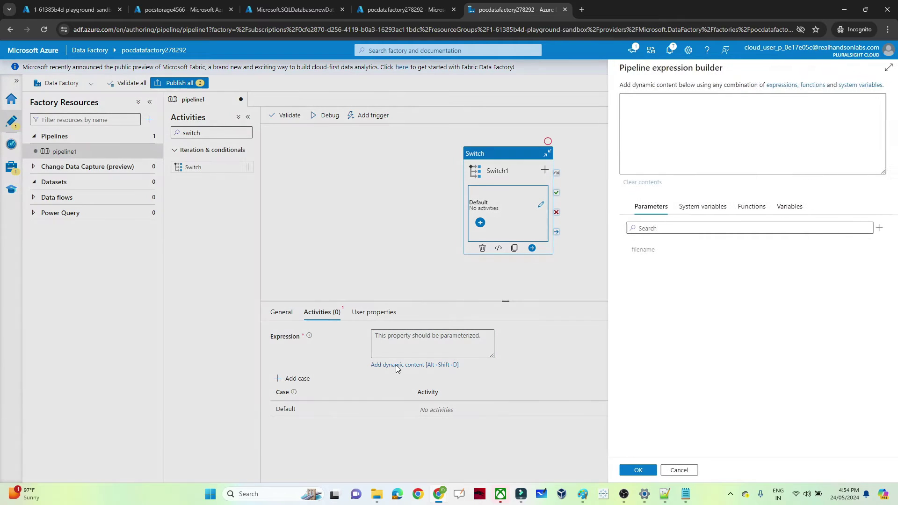
click(637, 253)
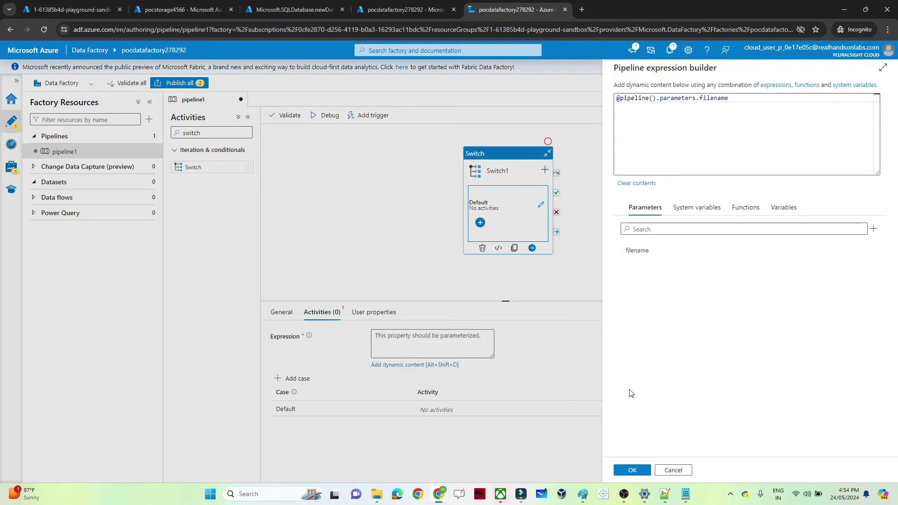
click(632, 469)
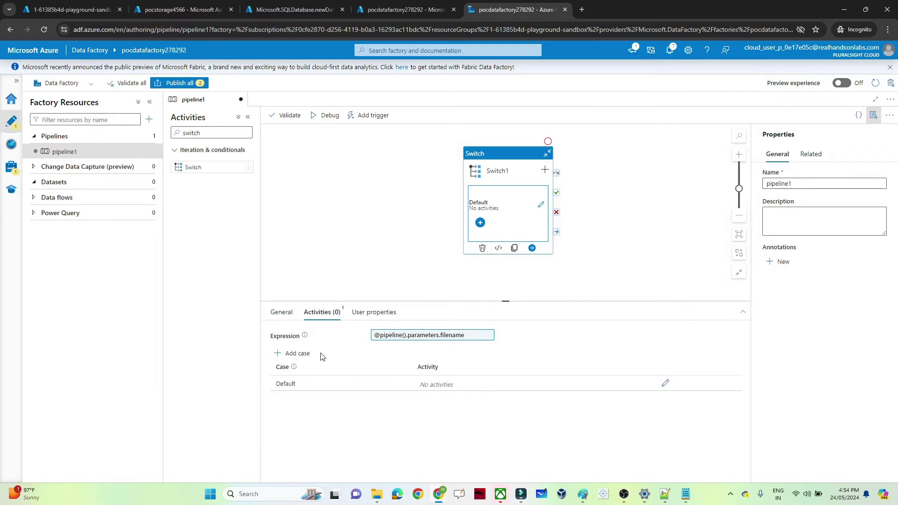
Add a case named emp_1 to the Switch activity and put a Copy data activity in it.
click(291, 353)
click(297, 403)
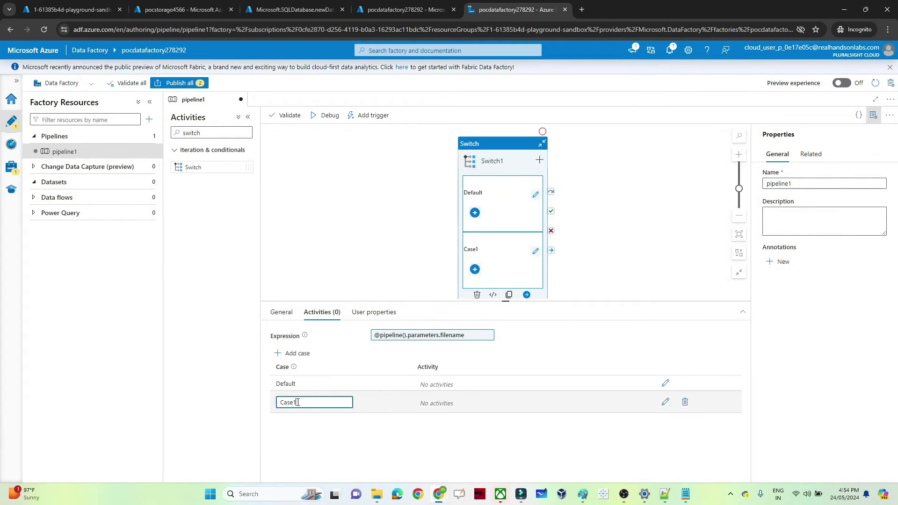
text(emp_1)
click(665, 403)
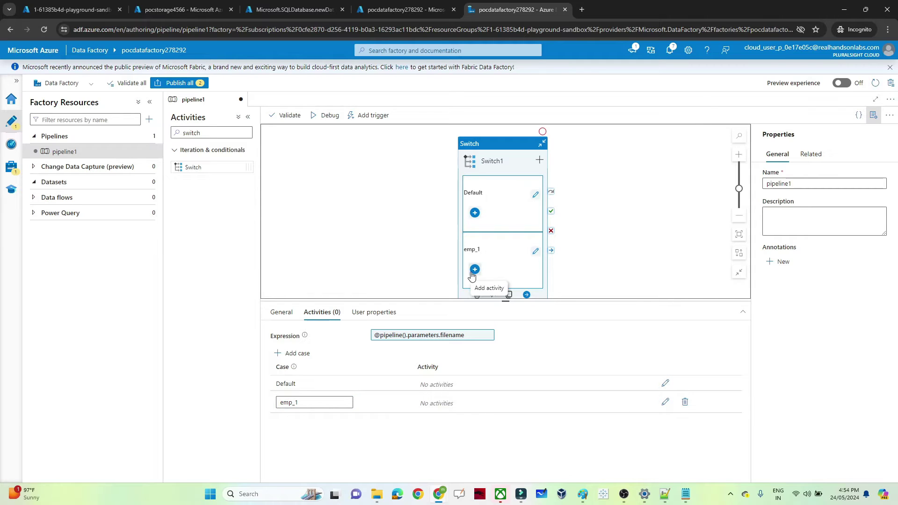
click(474, 271)
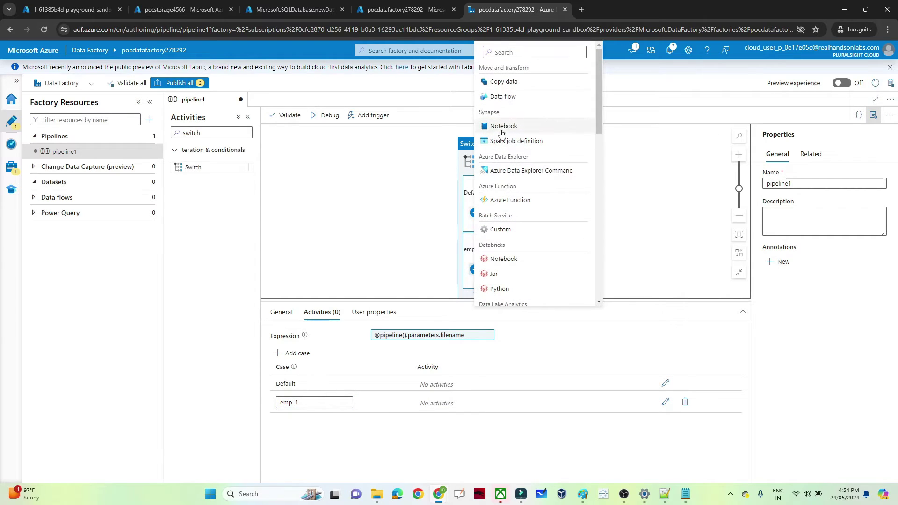
click(503, 83)
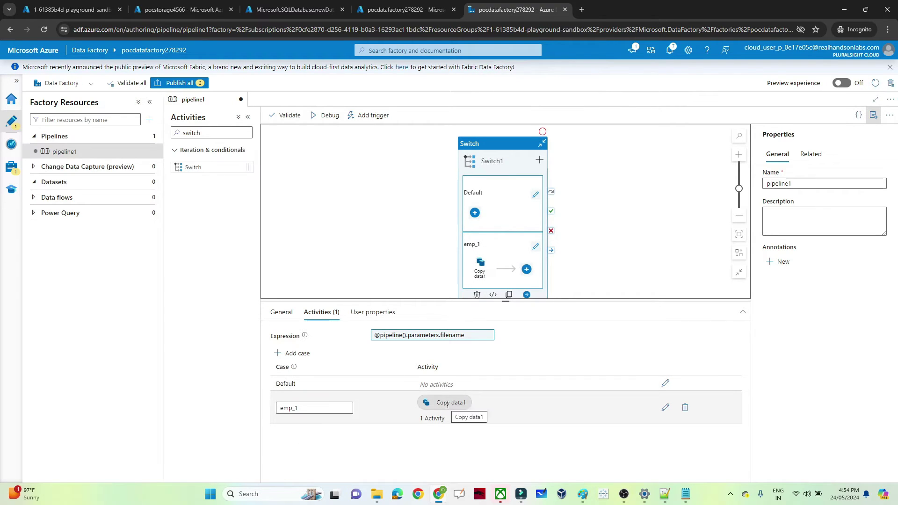
Start a new source dataset for the emp_1 case's Copy data activity, using Azure Blob Storage and the DelimitedText format.
click(448, 405)
click(316, 312)
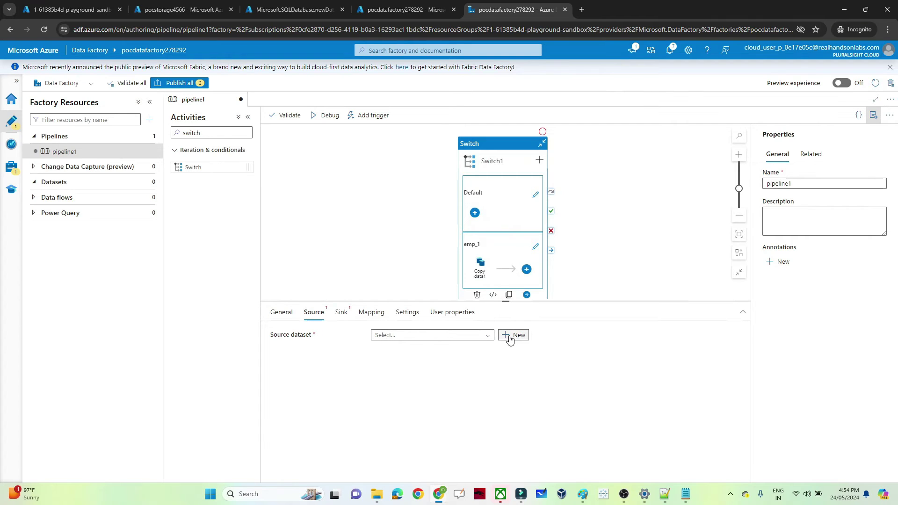
click(510, 337)
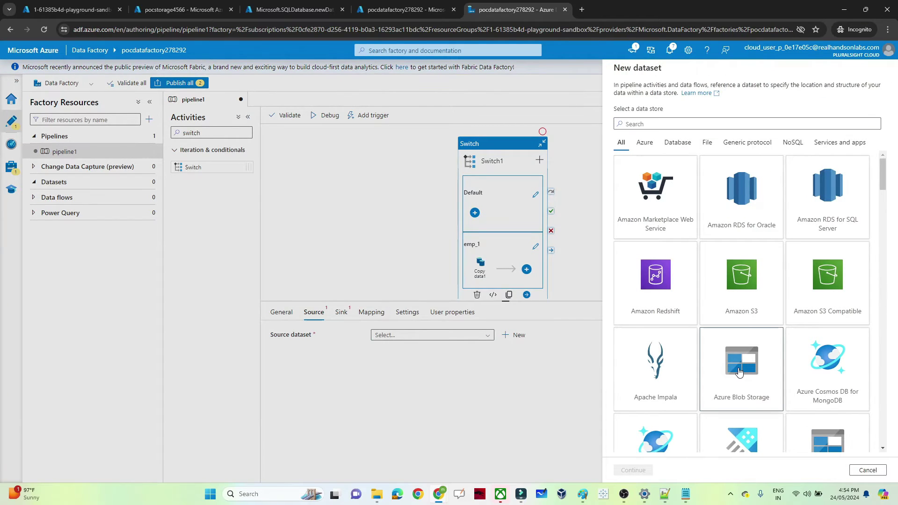
click(739, 372)
click(634, 468)
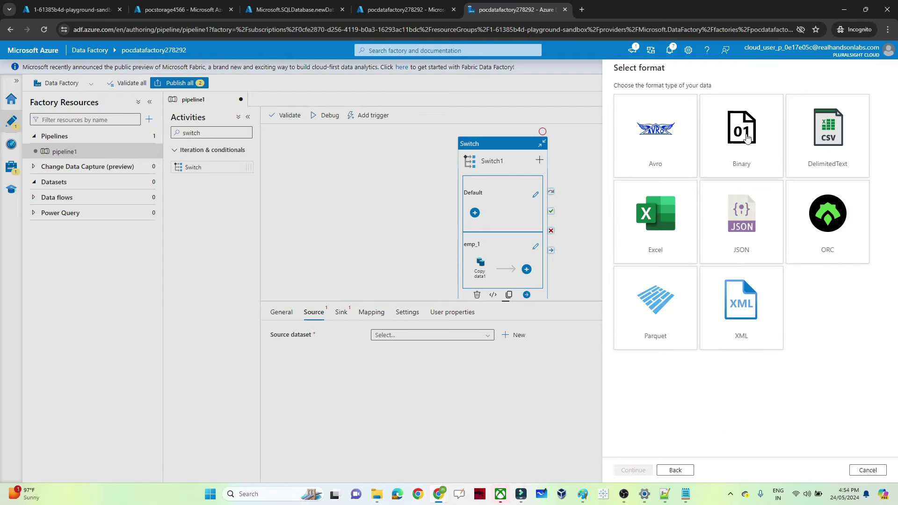
click(805, 155)
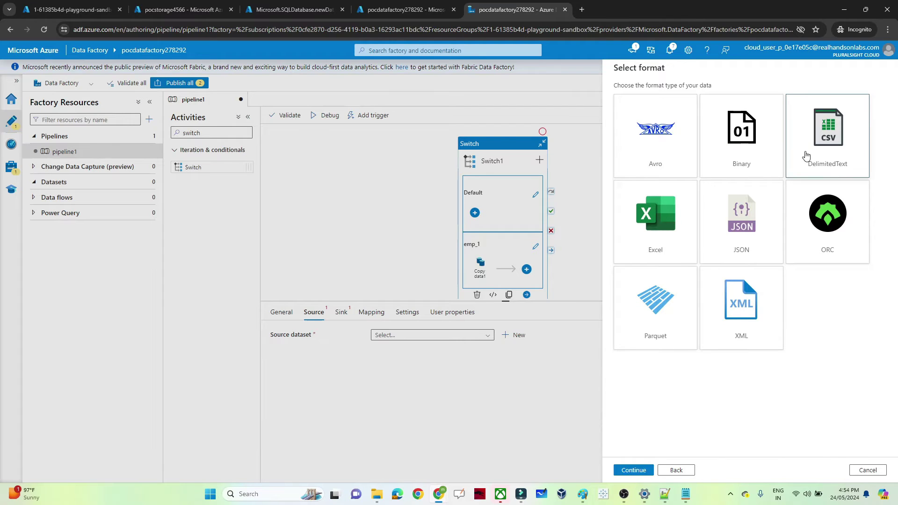
click(629, 470)
Link the source dataset to AzureBlobStorage1, point it at emp_1.csv in the input container, and create it.
click(627, 126)
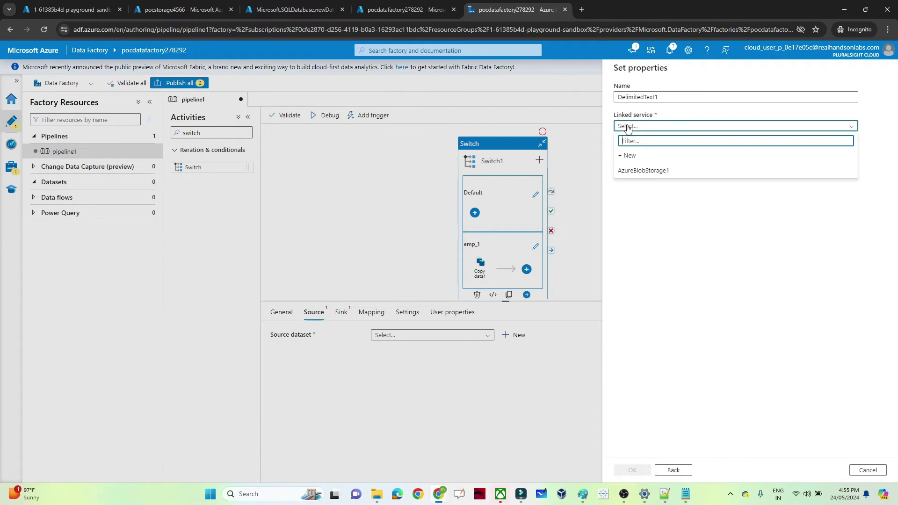
click(641, 173)
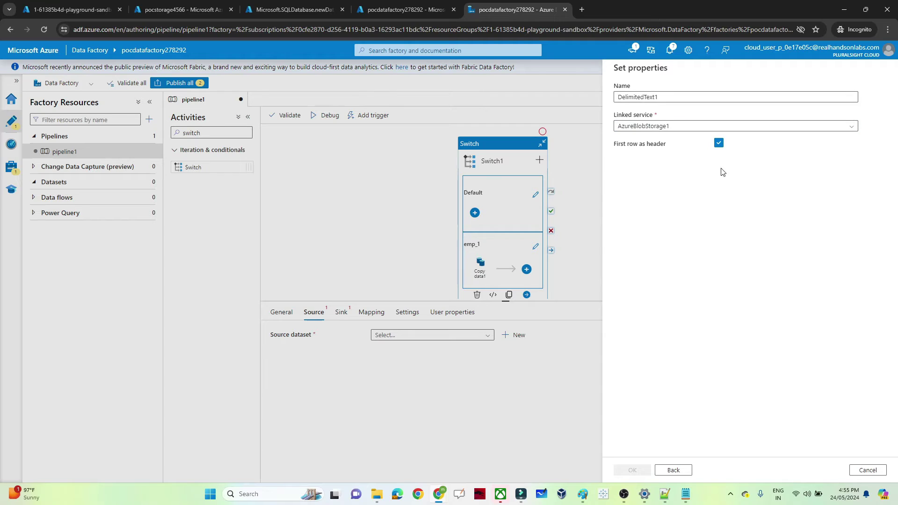
click(865, 155)
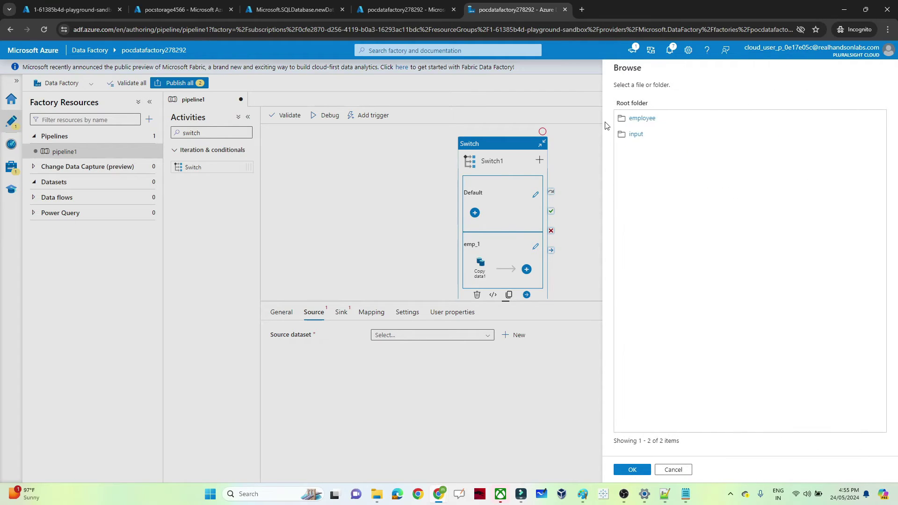
click(635, 135)
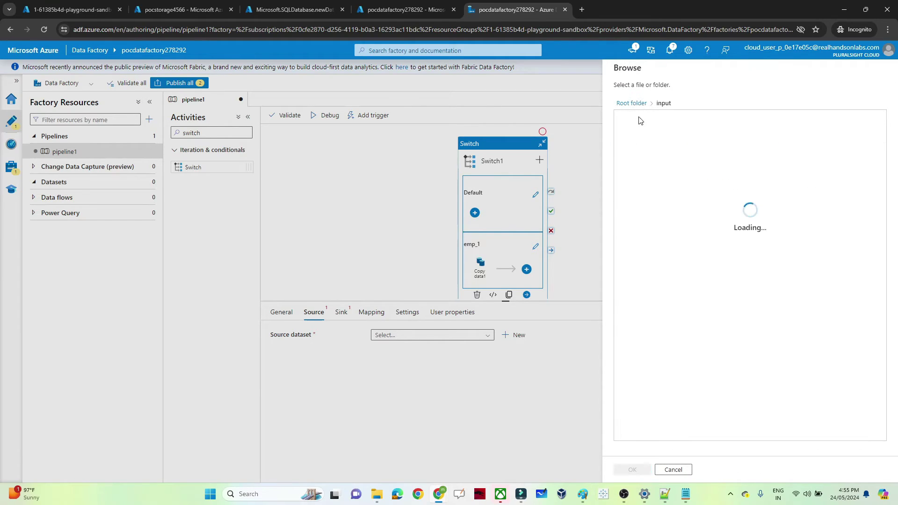
click(637, 120)
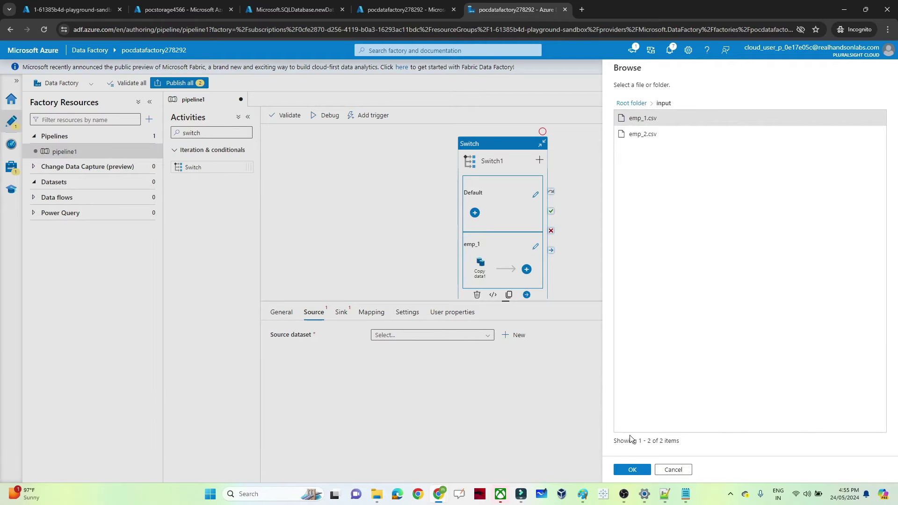
click(633, 469)
click(632, 470)
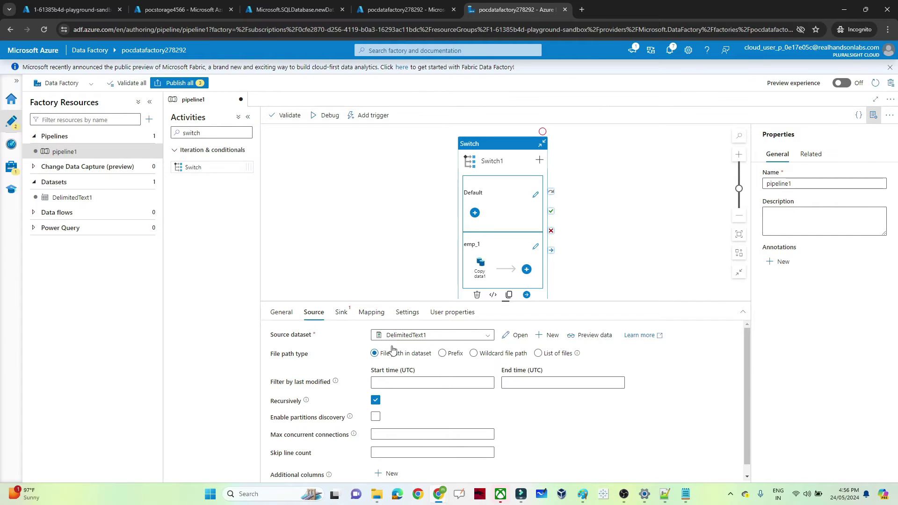
Start a new sink dataset for the emp_1 case's Copy data activity, using Azure Blob Storage and the DelimitedText format.
click(341, 312)
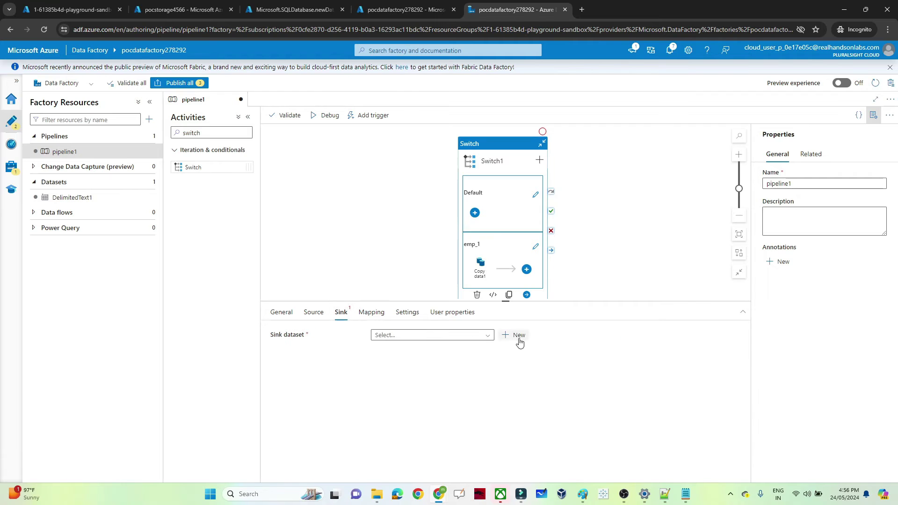
click(519, 335)
click(716, 200)
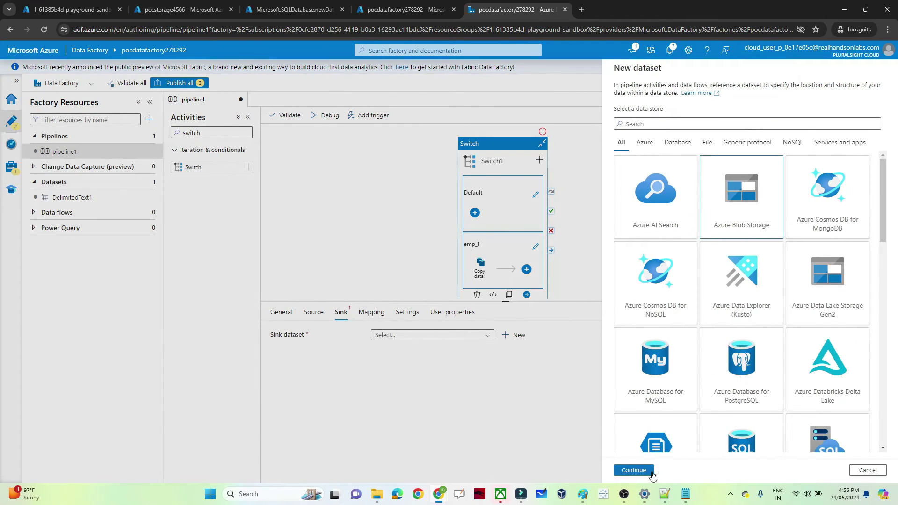
click(634, 471)
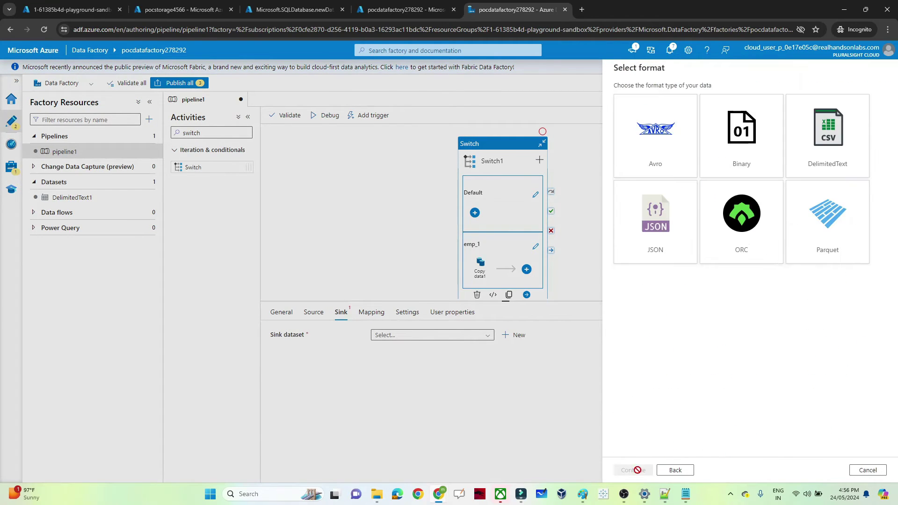
click(814, 153)
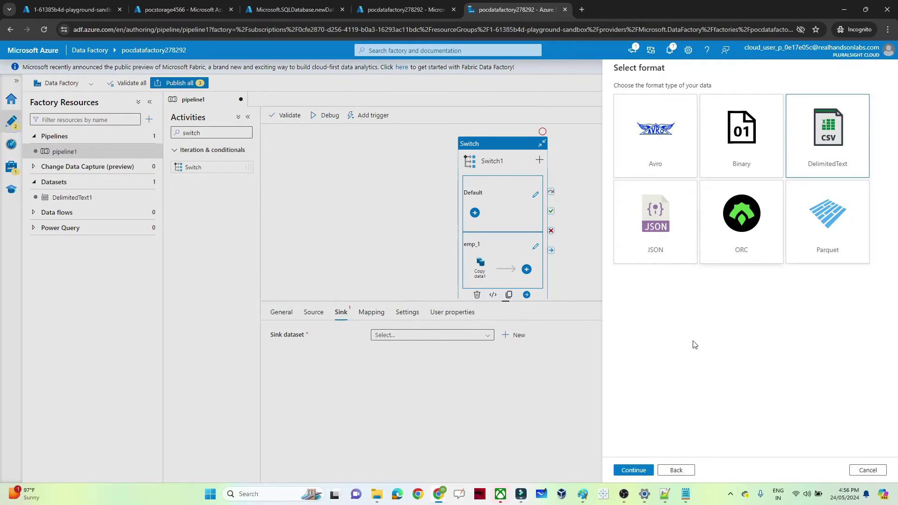
click(632, 469)
Link the sink dataset to AzureBlobStorage1, point it at the employee container, and create it.
click(673, 126)
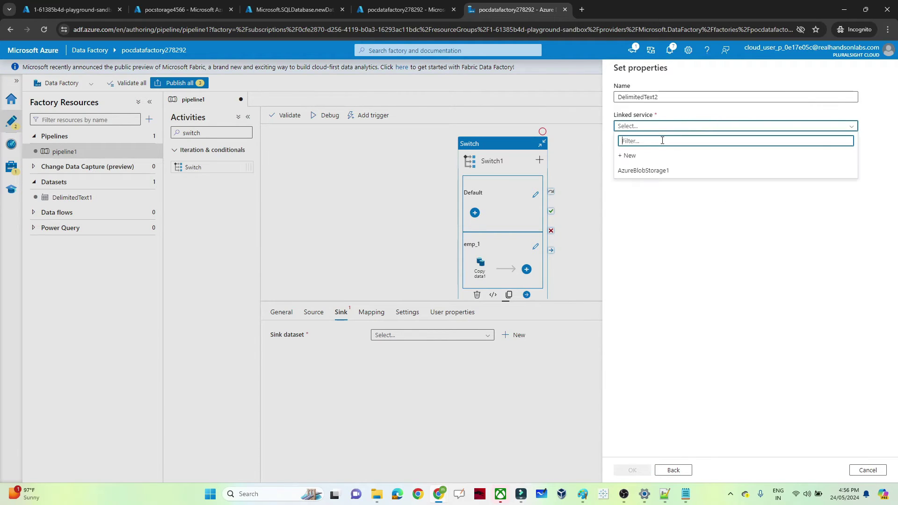
click(641, 171)
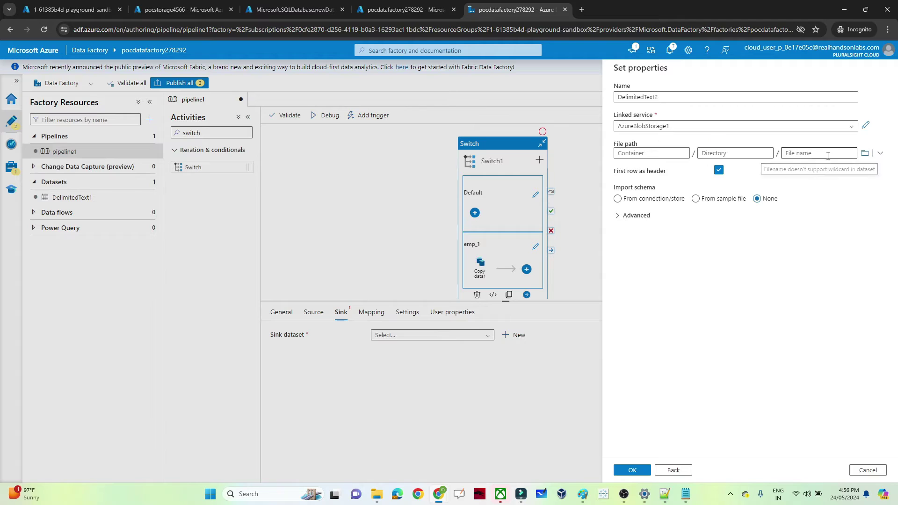
click(865, 154)
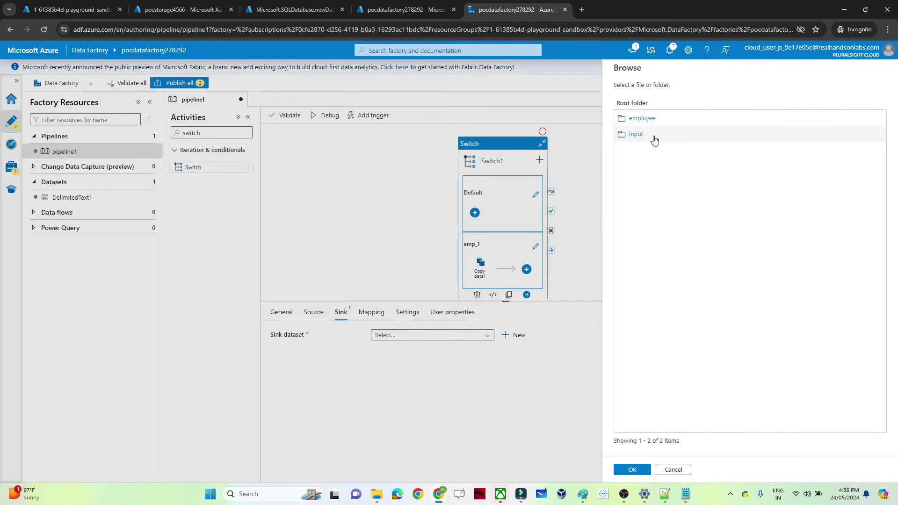
click(640, 119)
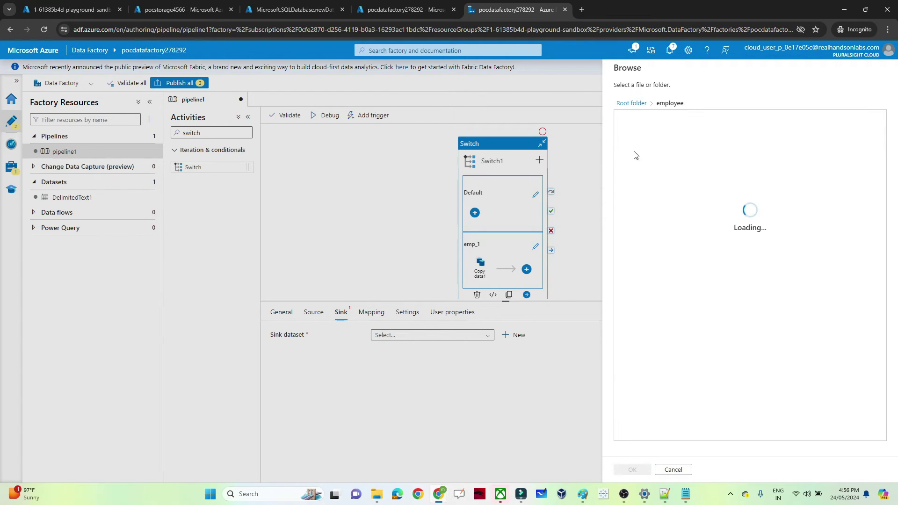
click(637, 472)
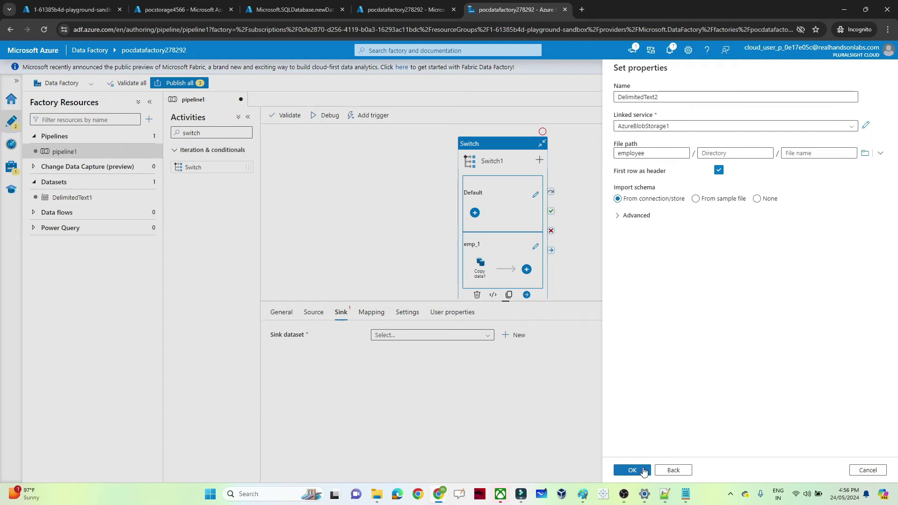
click(640, 470)
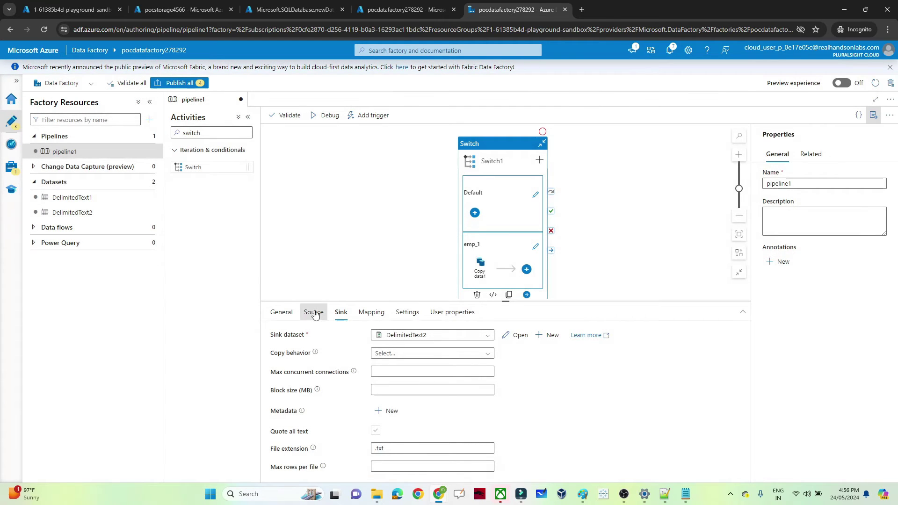
click(313, 312)
click(341, 312)
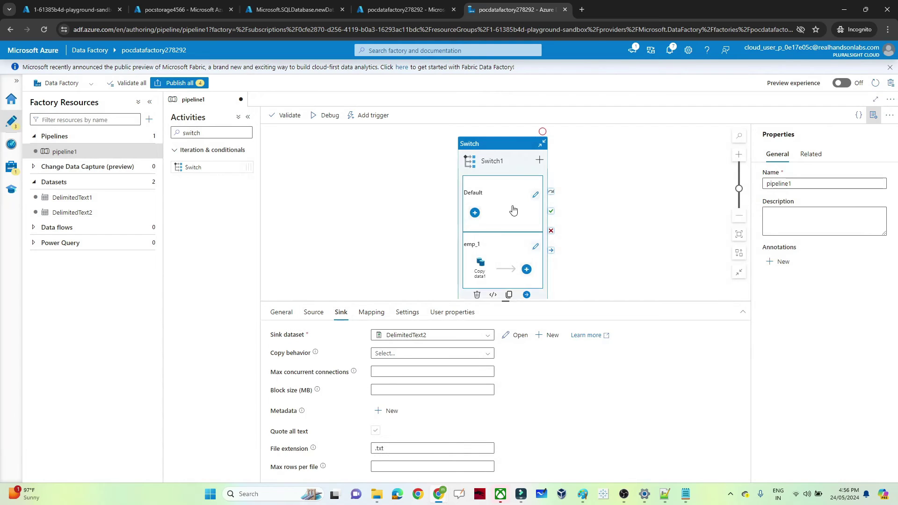
Add a case named emp_2 to the Switch activity and put a Copy data activity in it.
click(494, 146)
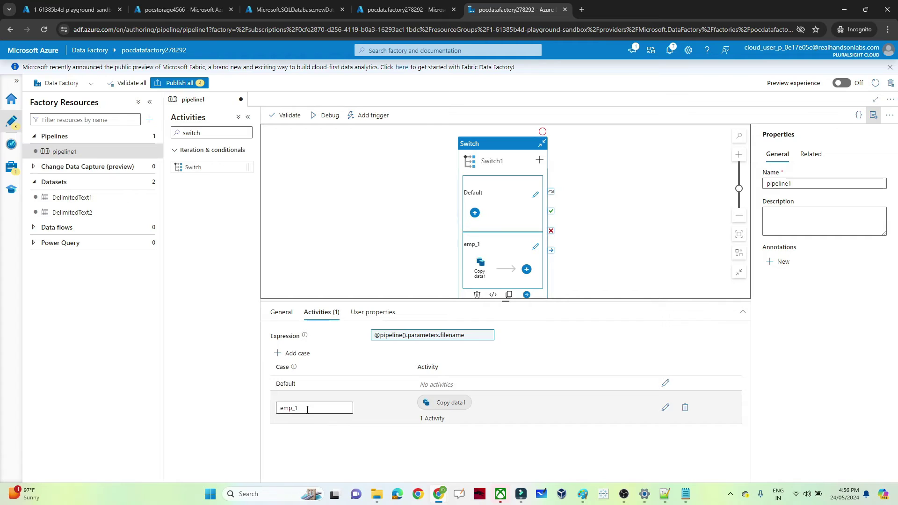
click(295, 354)
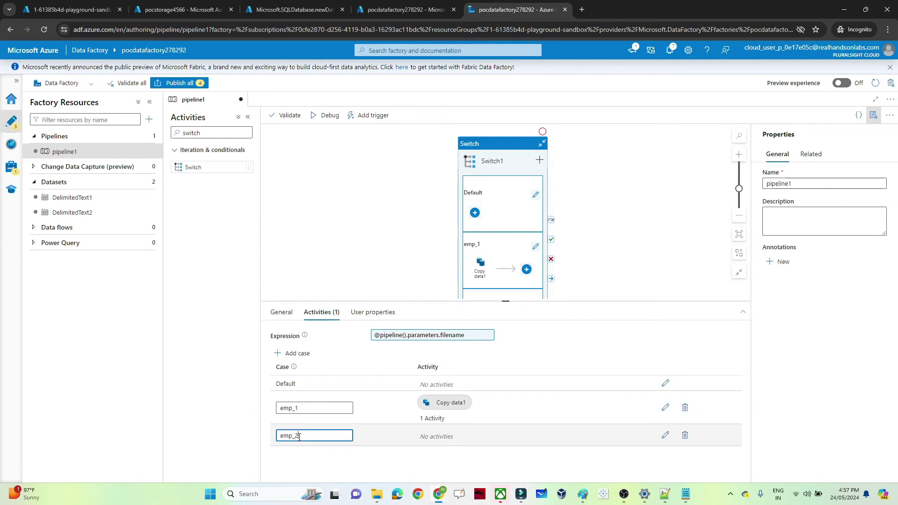
click(665, 437)
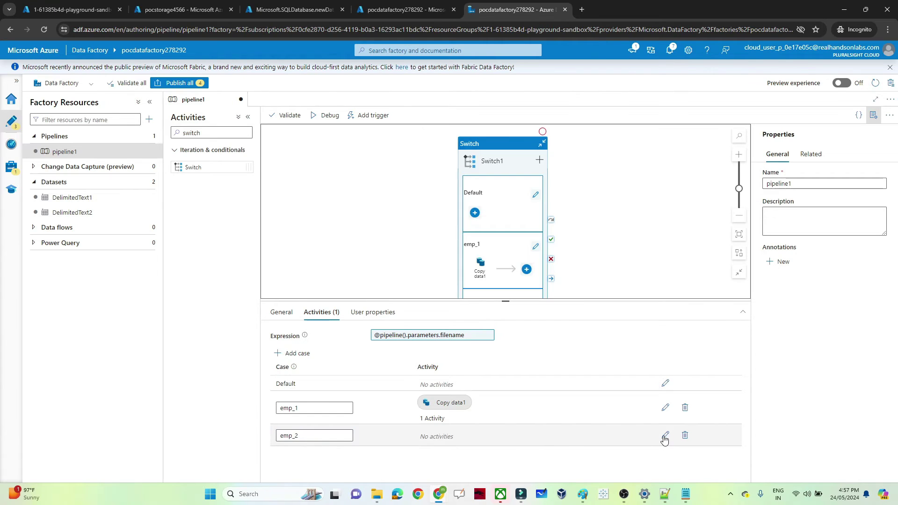
click(619, 263)
scroll(619, 263, down, 1)
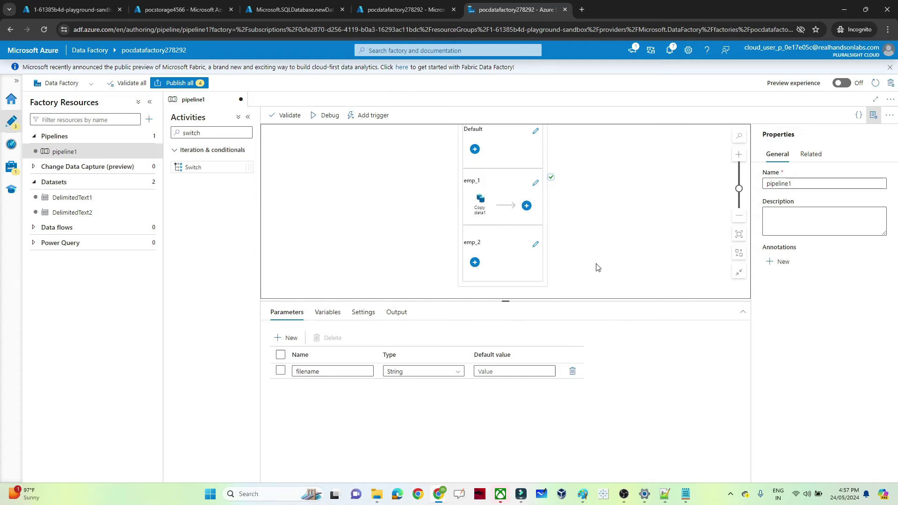
click(475, 263)
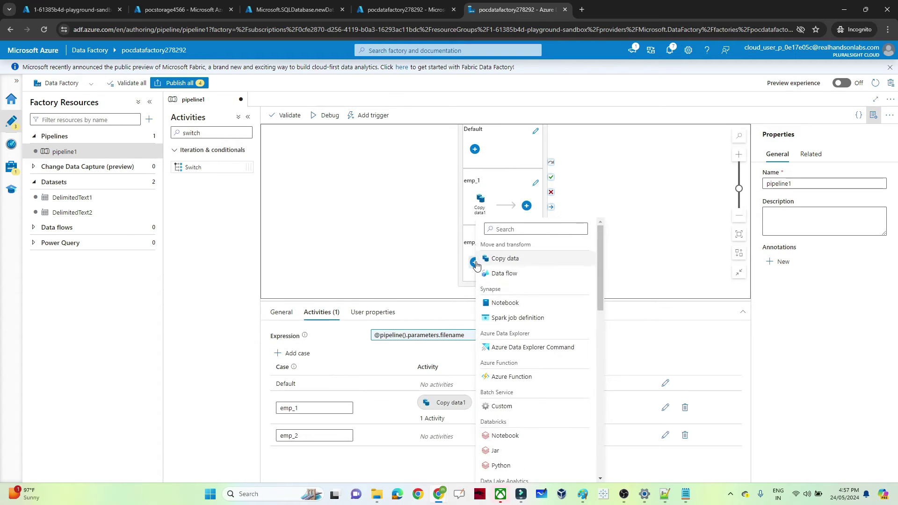
click(506, 261)
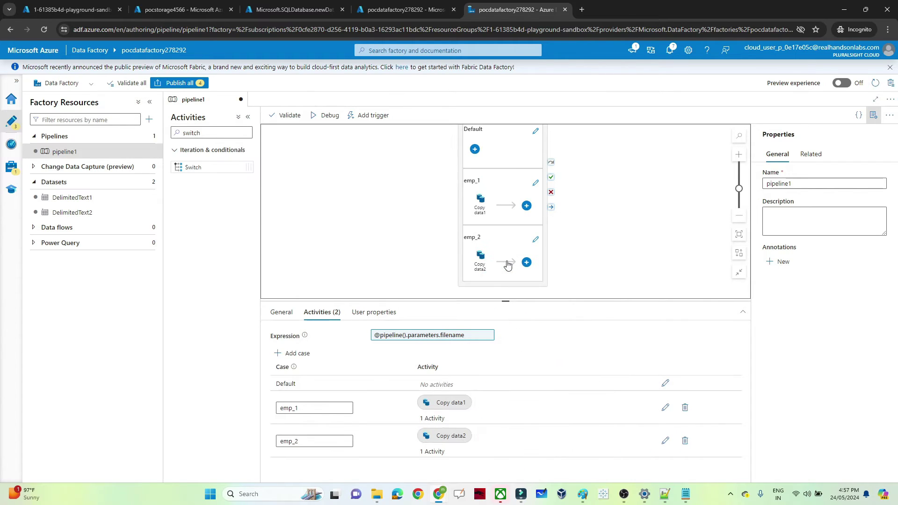
Start a new source dataset for the emp_2 case's Copy data activity, using Azure Blob Storage and the DelimitedText format.
click(481, 263)
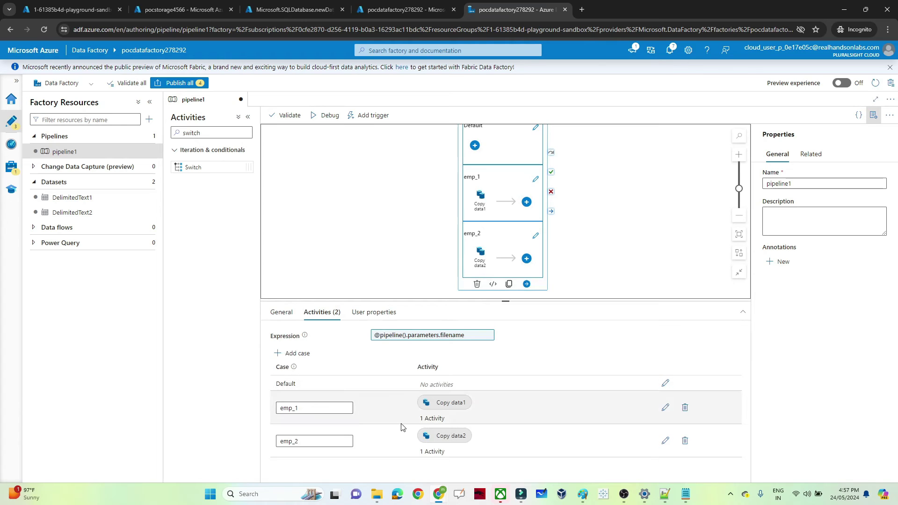
click(481, 253)
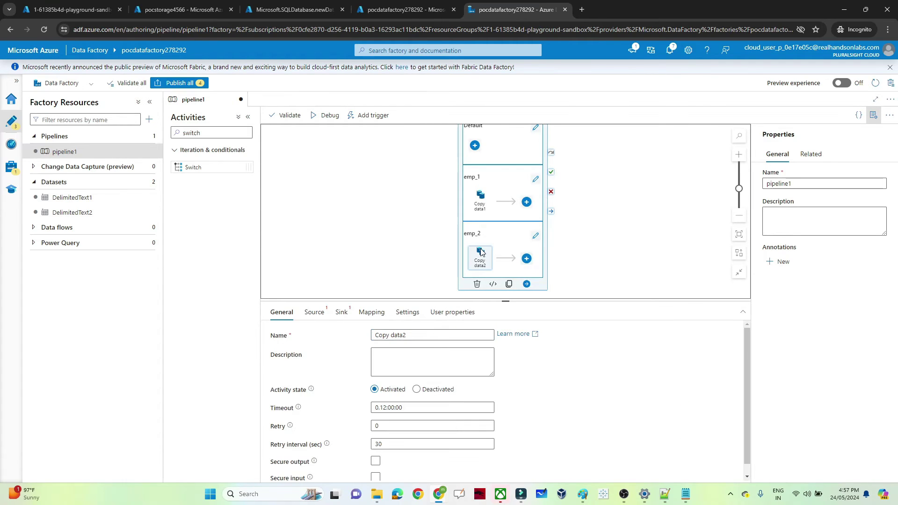
click(312, 316)
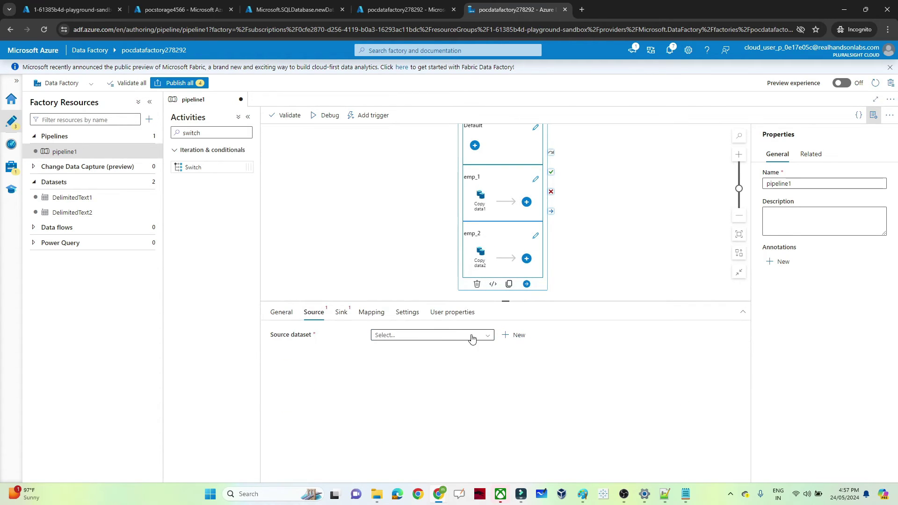
click(515, 335)
click(741, 363)
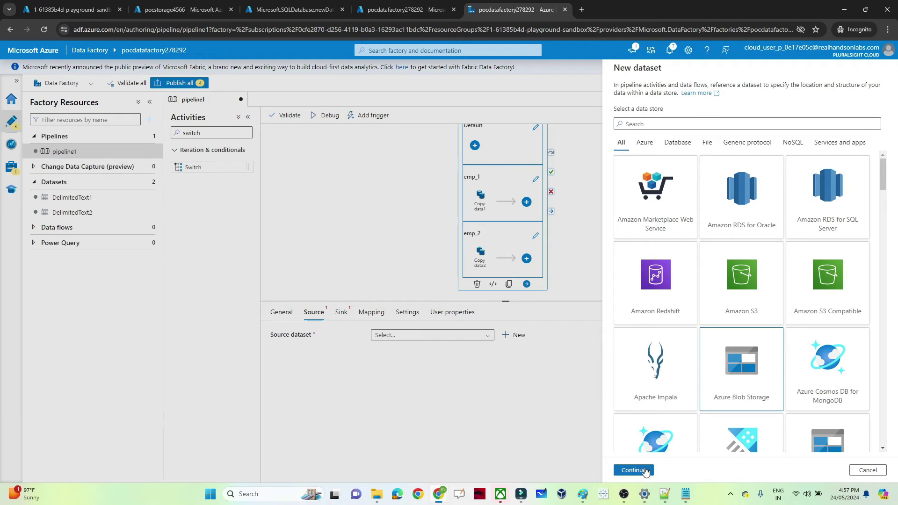
click(642, 469)
click(804, 152)
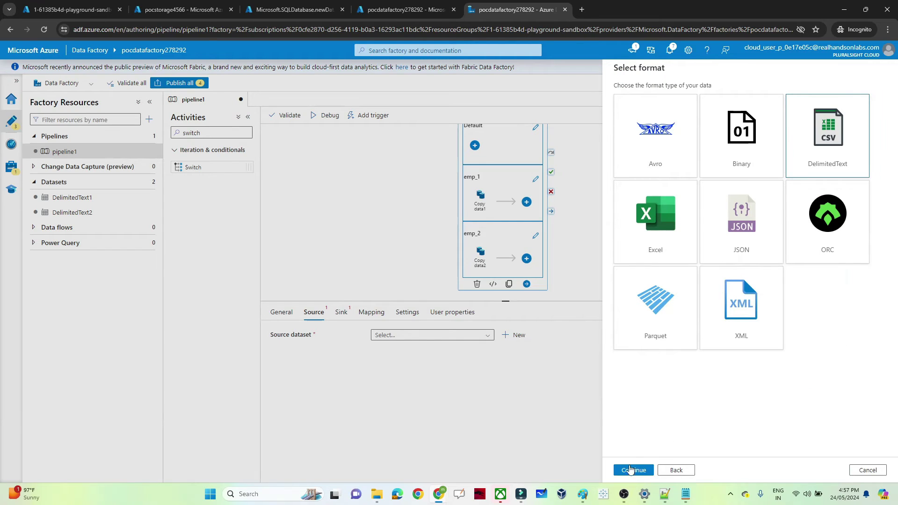
click(629, 469)
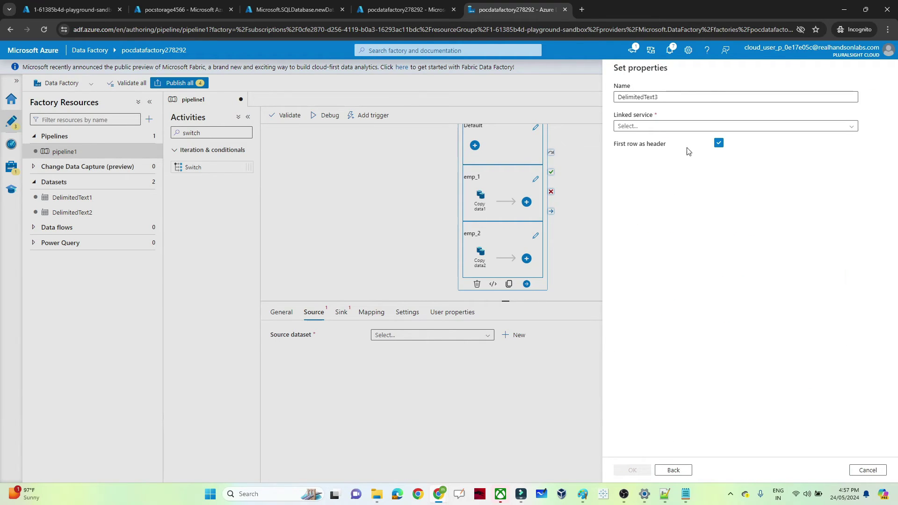
Link the new source dataset to AzureBlobStorage1, point it at emp_2.csv in the input container, and create it.
click(661, 127)
click(626, 170)
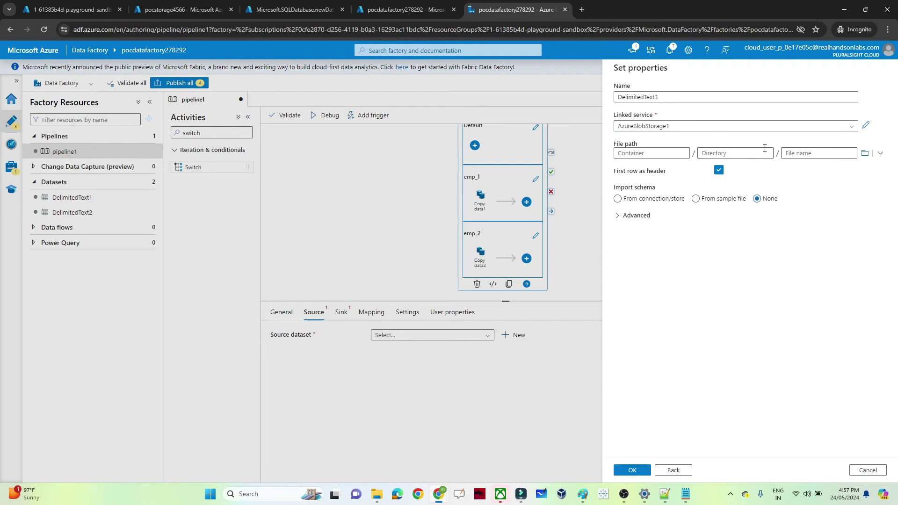
click(864, 153)
click(635, 135)
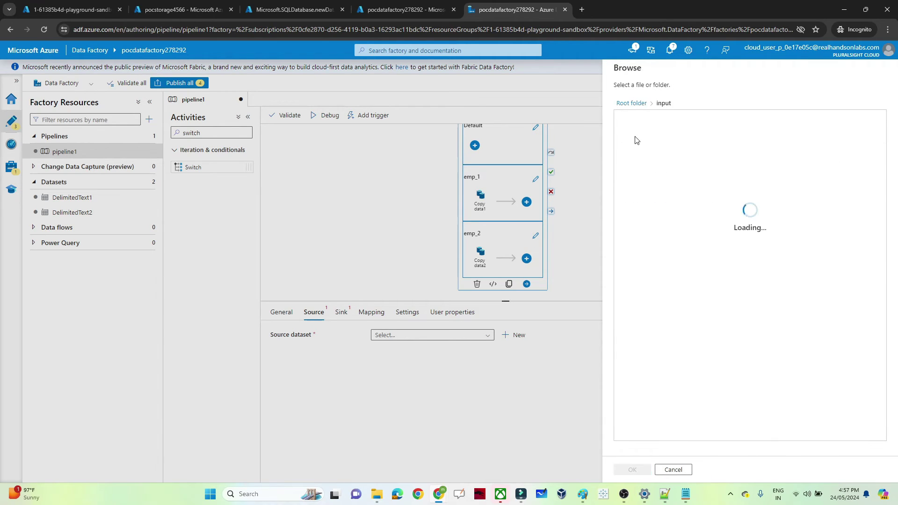
click(639, 134)
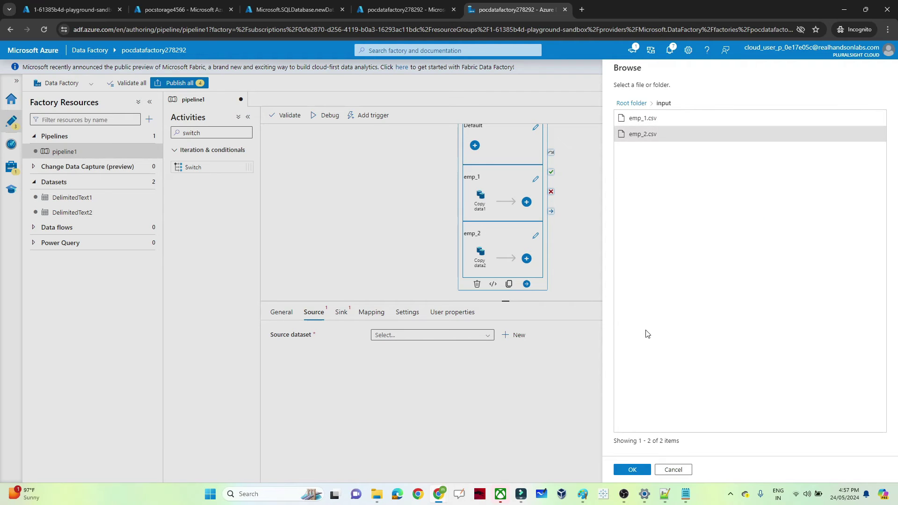
click(632, 470)
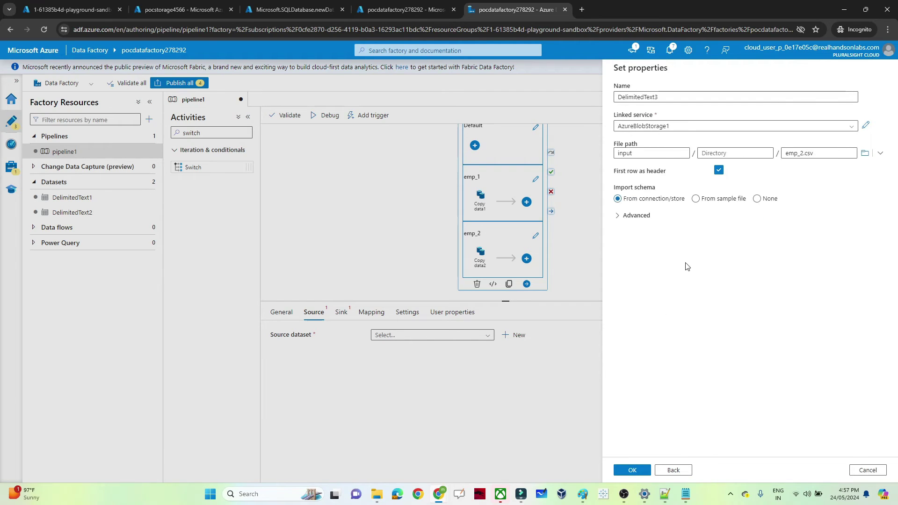
click(633, 470)
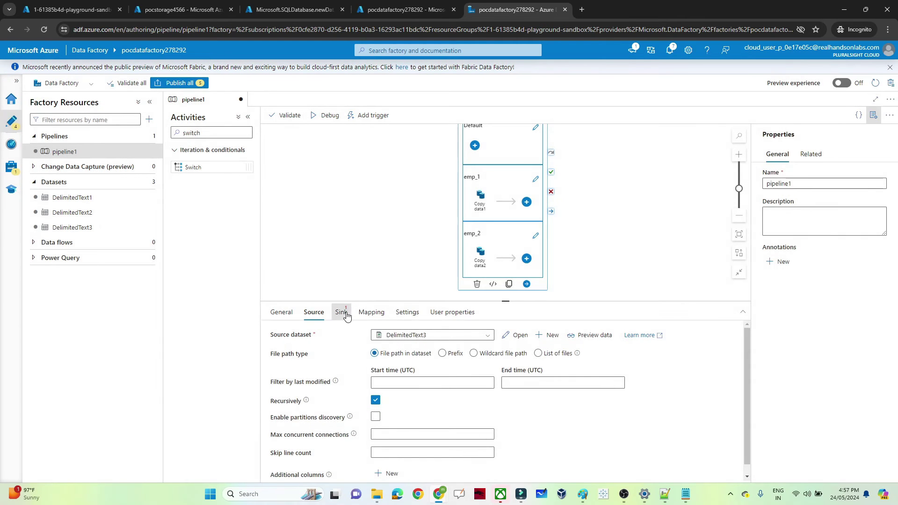
Set the sink dataset of the emp_2 case's Copy data activity to DelimitedText3.
click(341, 312)
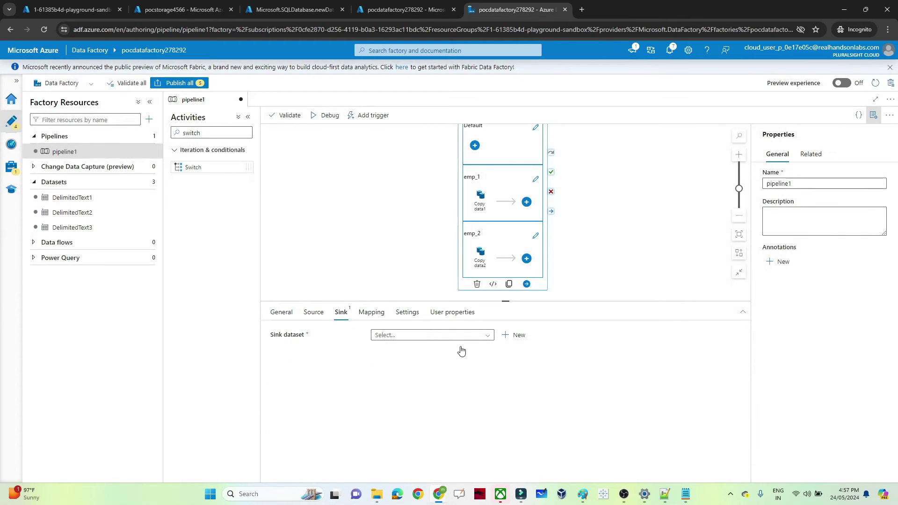
click(473, 335)
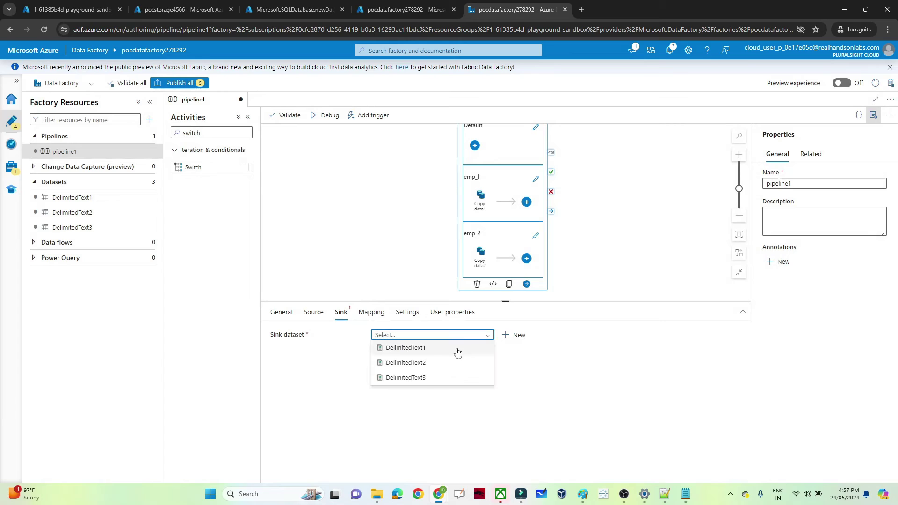
click(425, 377)
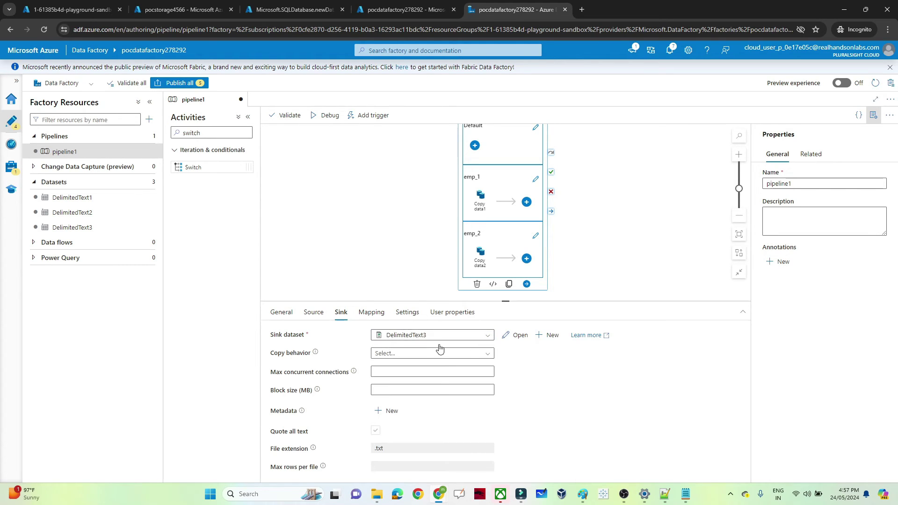
Review the Switch activity's expression and the activities assigned to its Default, emp_1 and emp_2 cases.
click(509, 140)
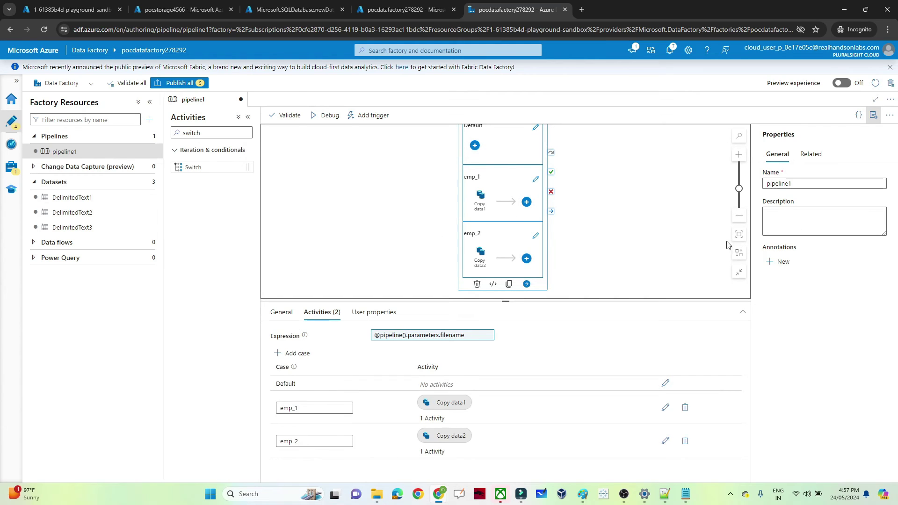
drag(620, 300, 619, 330)
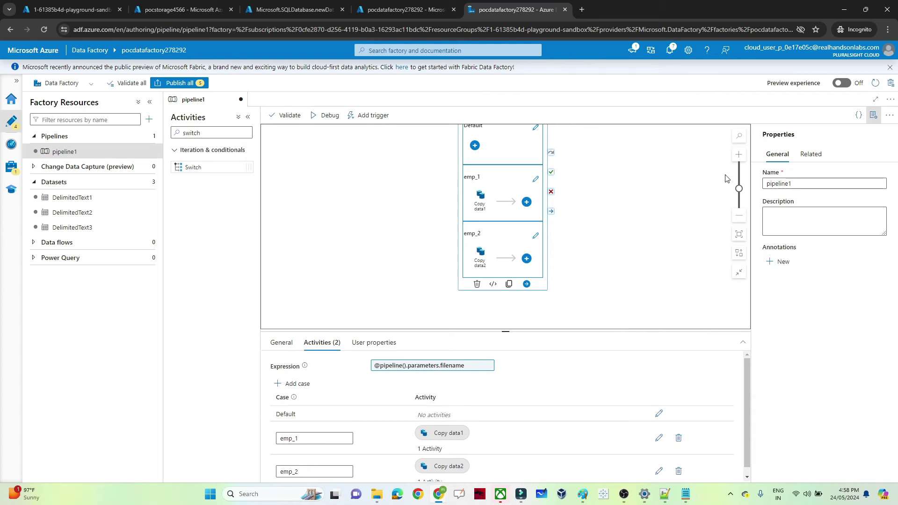
click(739, 215)
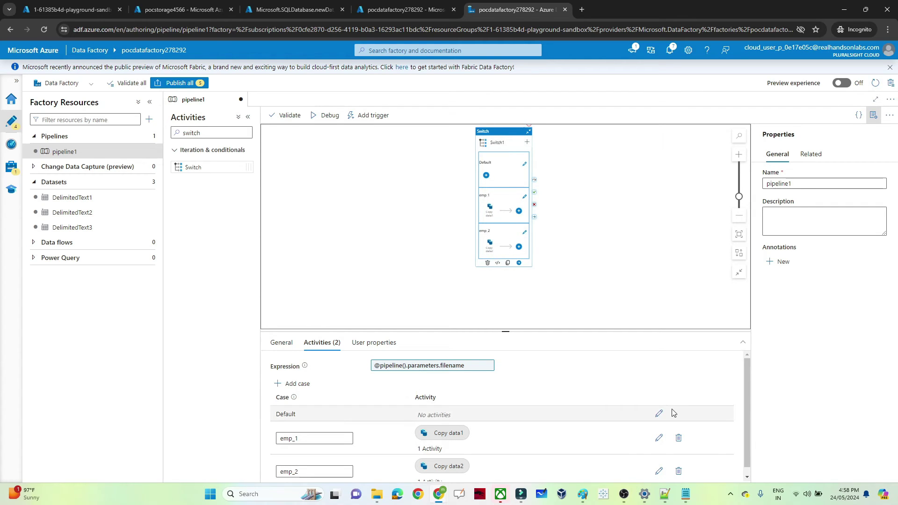
drag(747, 402, 748, 461)
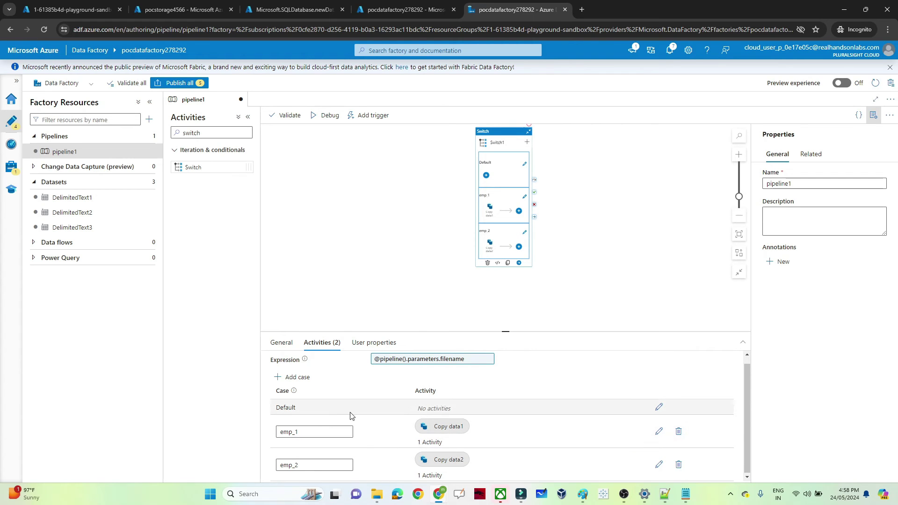
Add a Fail activity to the Switch activity's Default case.
click(660, 407)
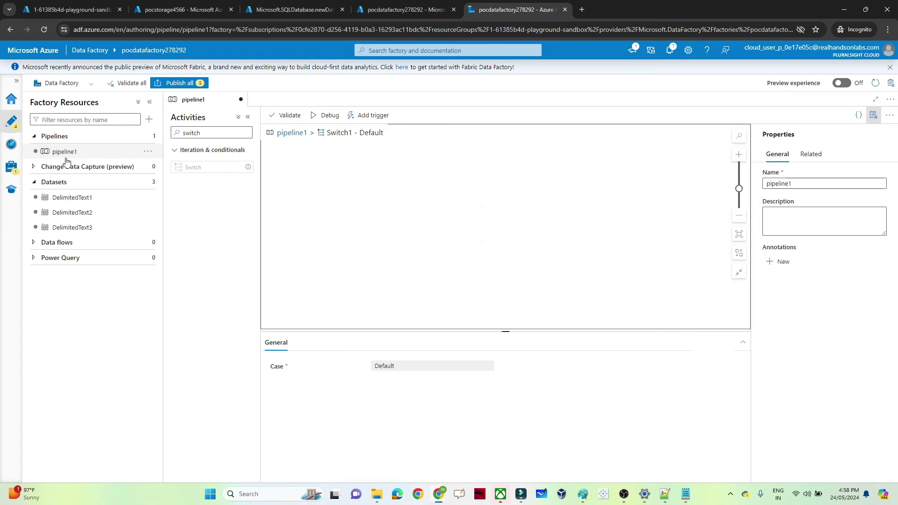
click(213, 133)
key(BackSpace)
key(BackSpace)
key(BackSpace)
key(BackSpace)
key(BackSpace)
key(BackSpace)
text(fail)
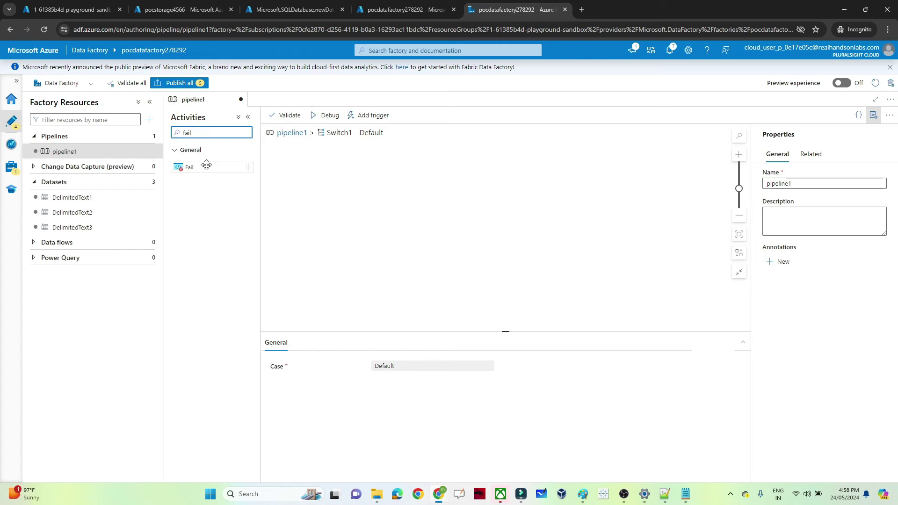
drag(202, 167, 467, 180)
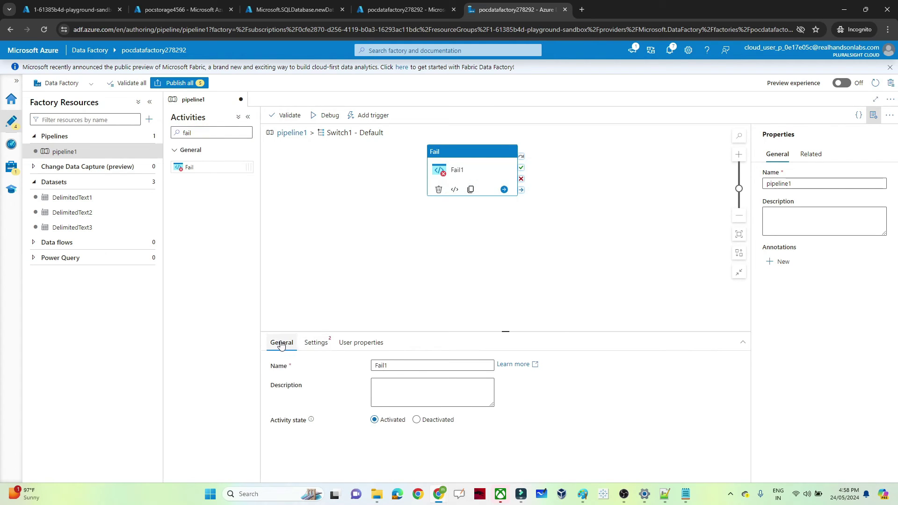
Set the Fail activity's message to "unknown faile" and its error code to 101, and return to pipeline1.
click(312, 343)
click(401, 364)
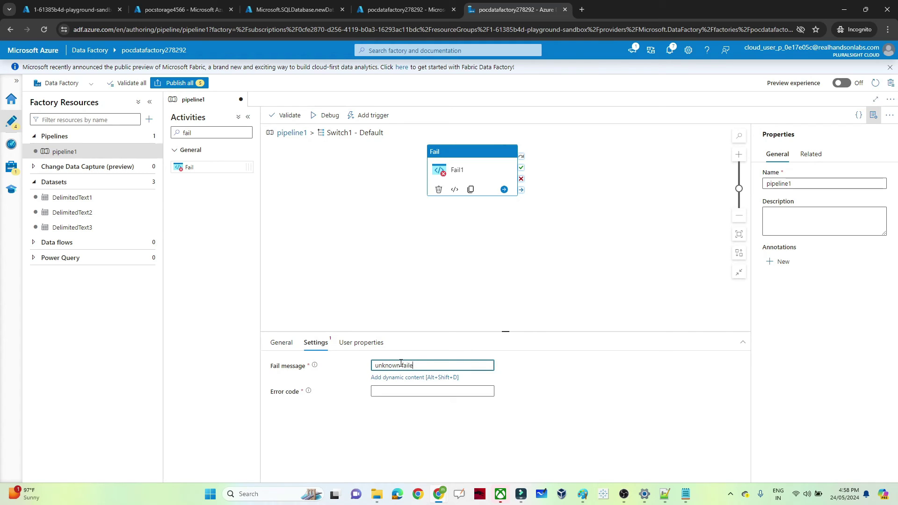
click(403, 388)
text(1)
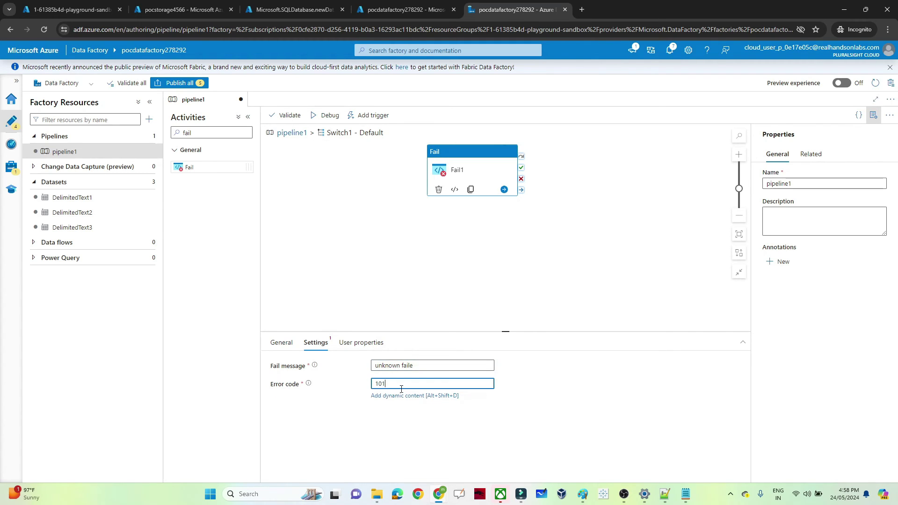
text(01)
click(325, 135)
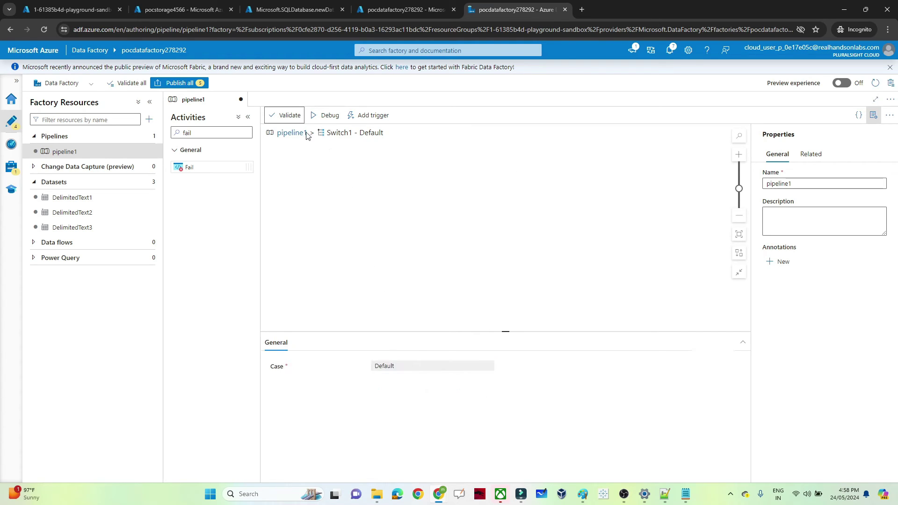
click(294, 134)
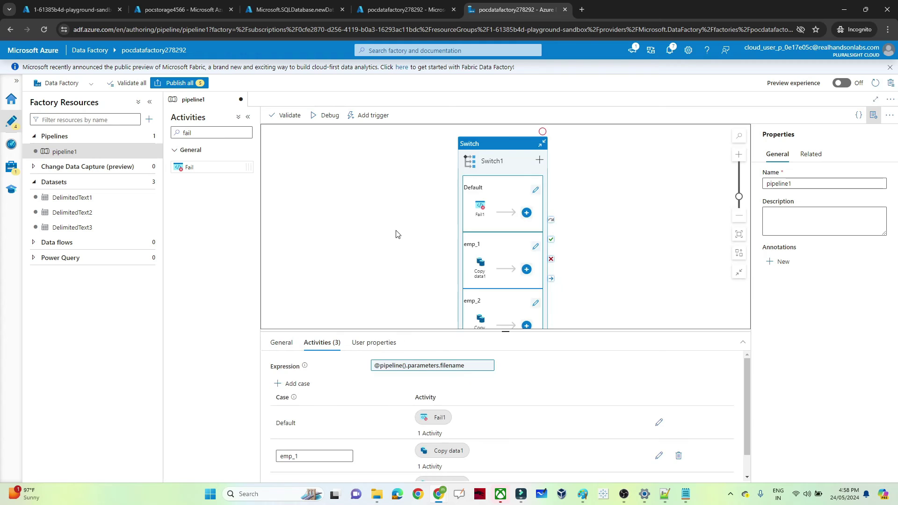
Run the pipeline in debug mode with the filename parameter set to emp_1.
click(328, 115)
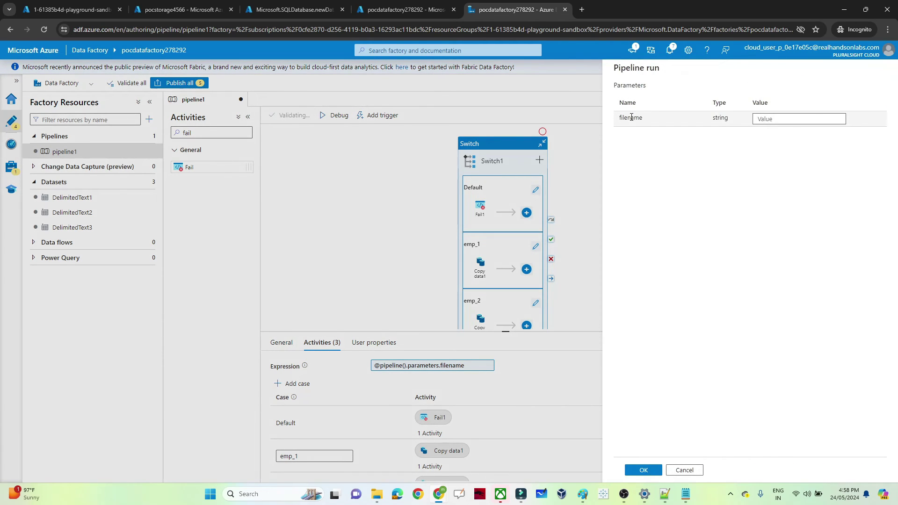
click(785, 117)
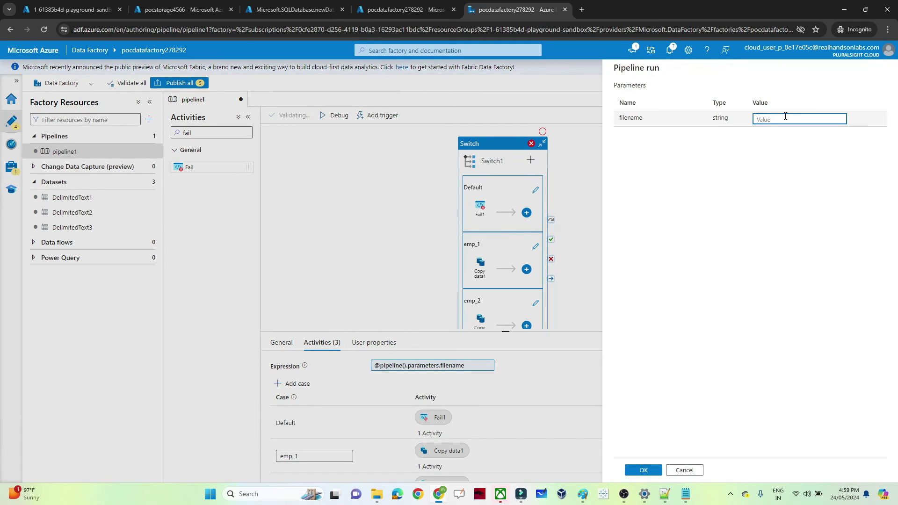
text(emp_1)
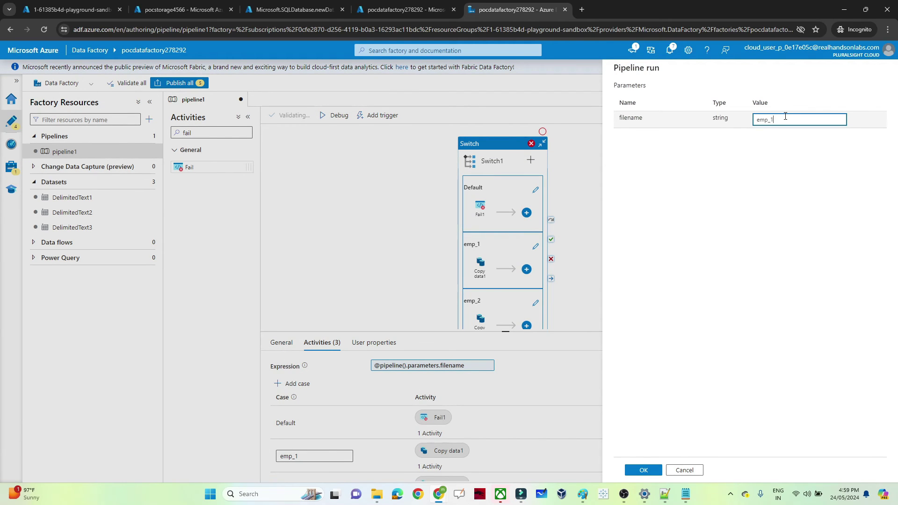
click(645, 469)
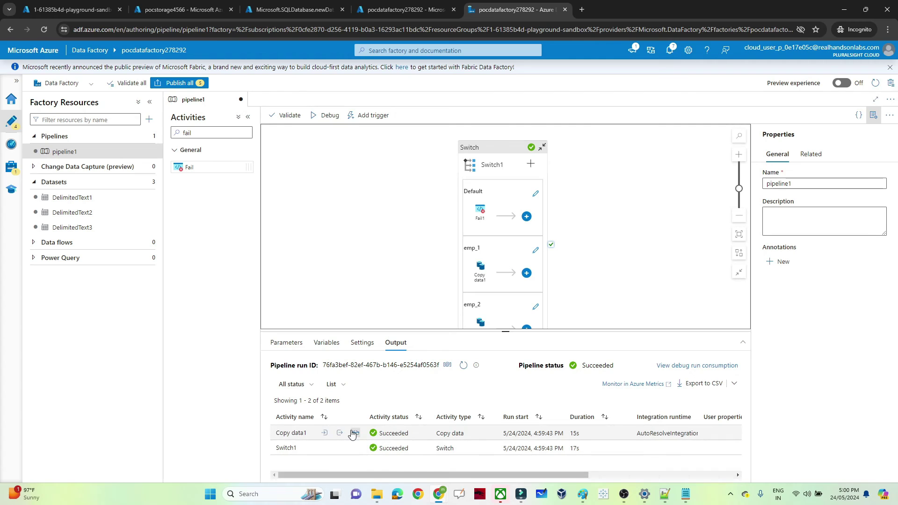
Check the employee container of the pocstorage4566 storage account for the copied file and return to the pipeline in Data Factory Studio.
click(182, 9)
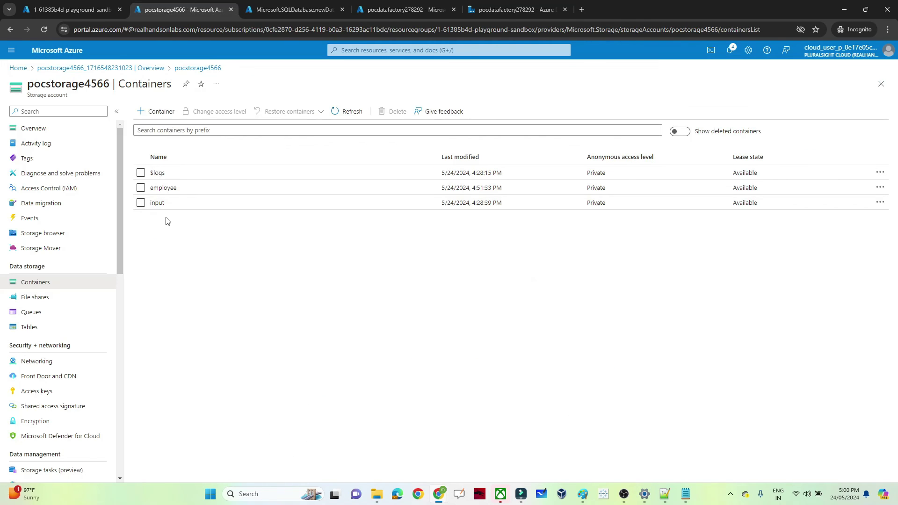
click(163, 189)
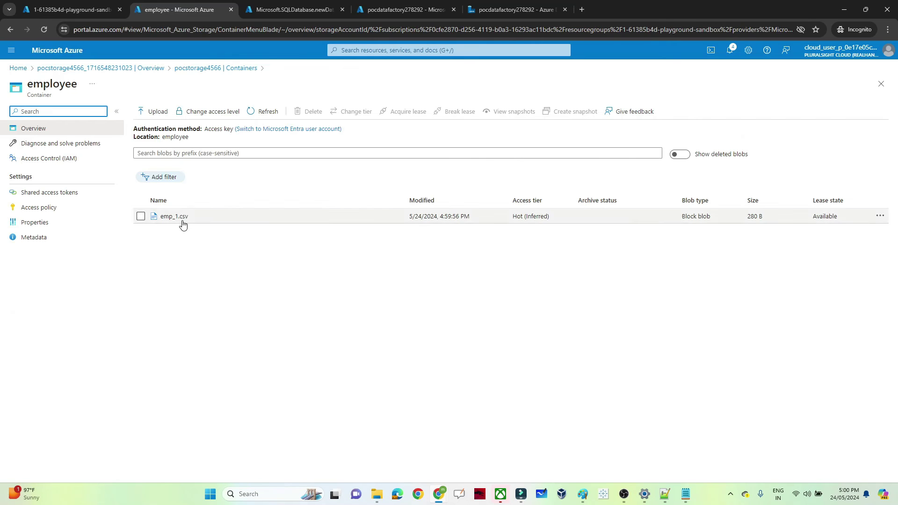
click(430, 5)
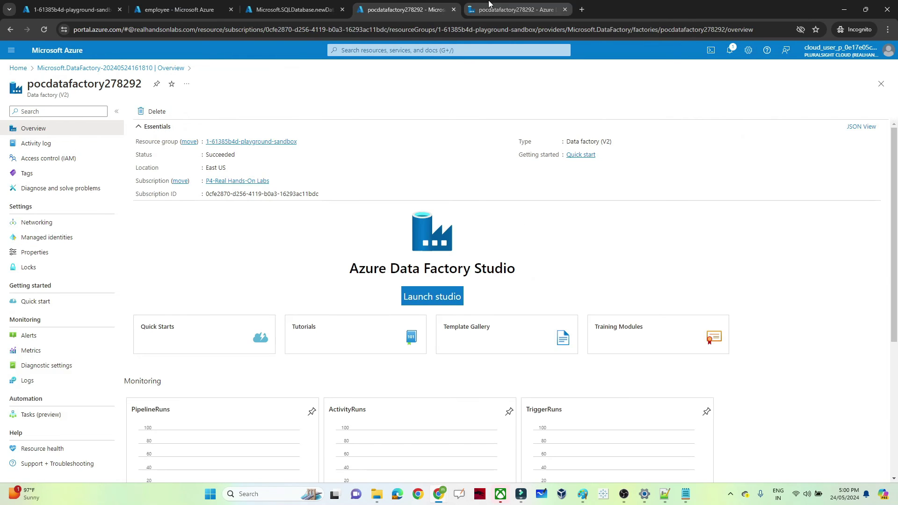
click(514, 10)
Run the pipeline in debug mode with the filename parameter set to department and refresh the run output.
click(329, 116)
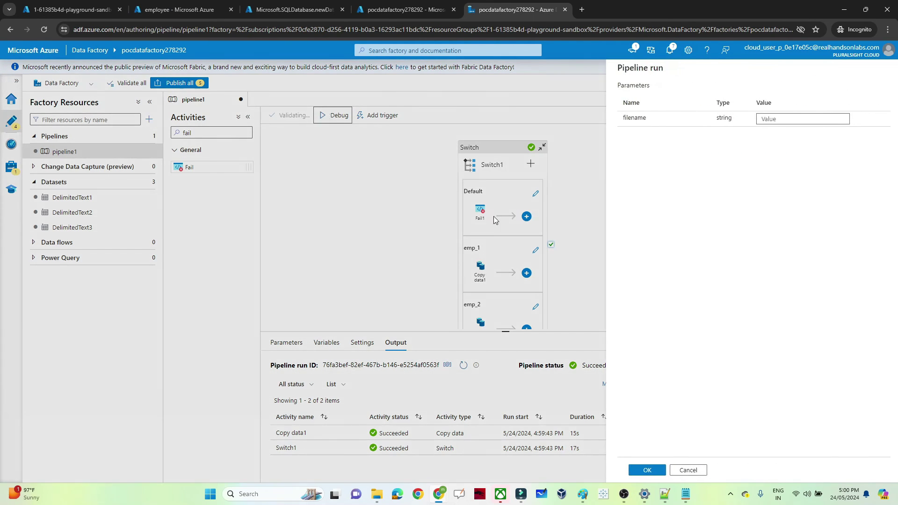
click(769, 118)
text(department)
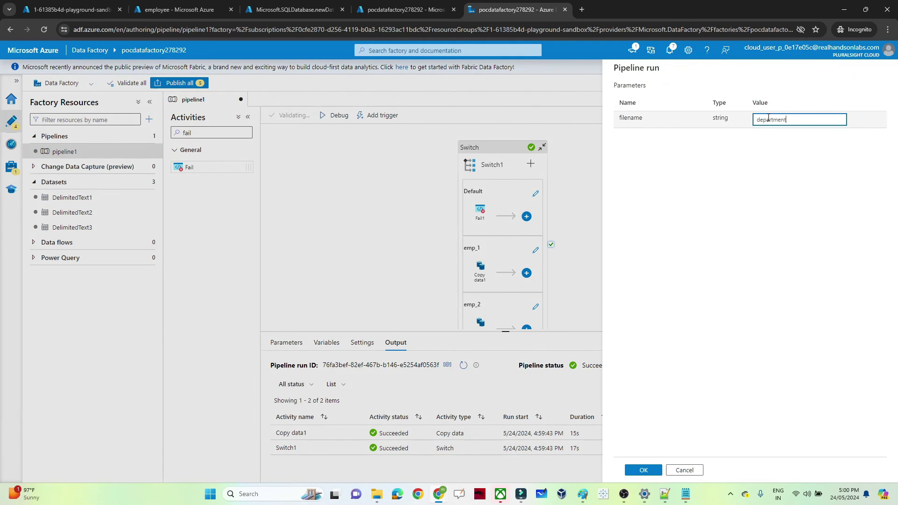
click(643, 473)
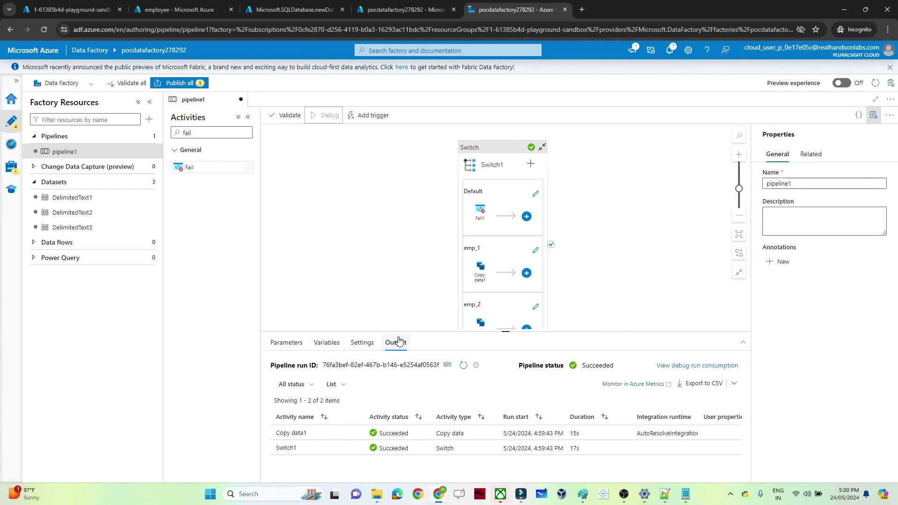
click(463, 365)
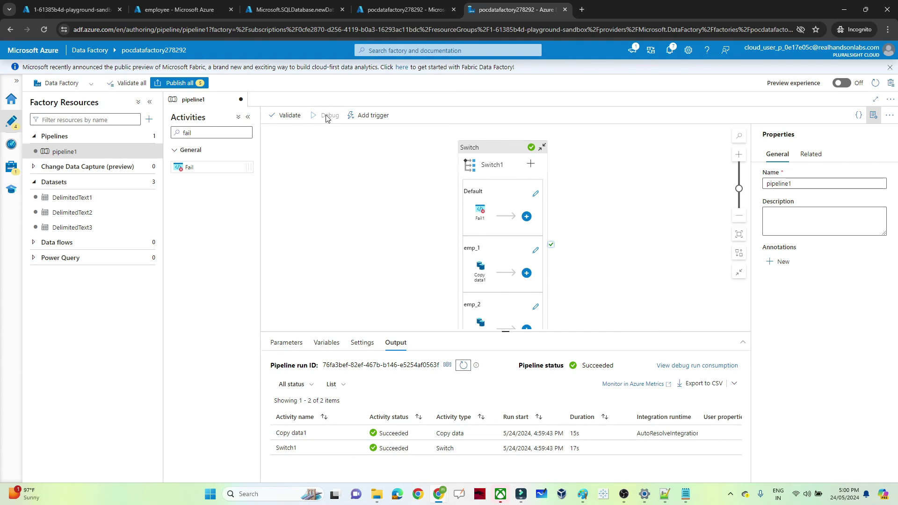
click(327, 117)
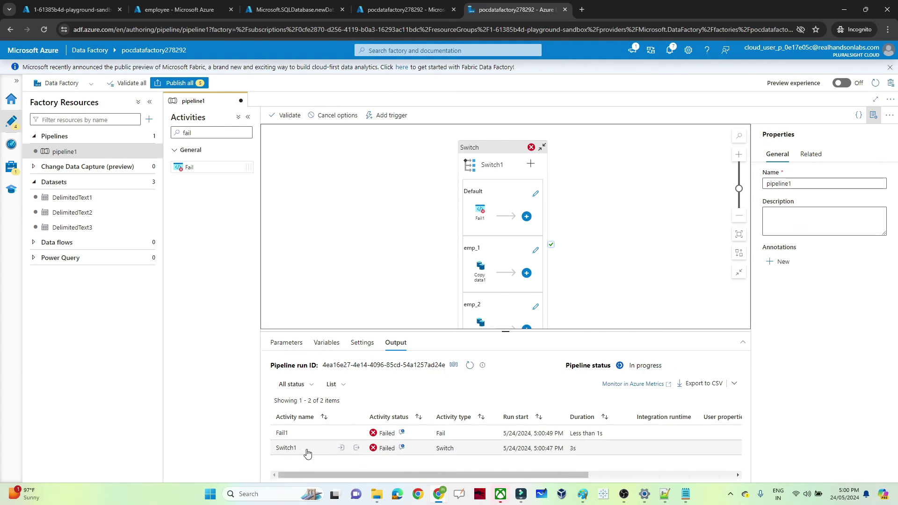
Examine the error details of the Fail1 and Switch1 activities in the debug run output.
click(402, 448)
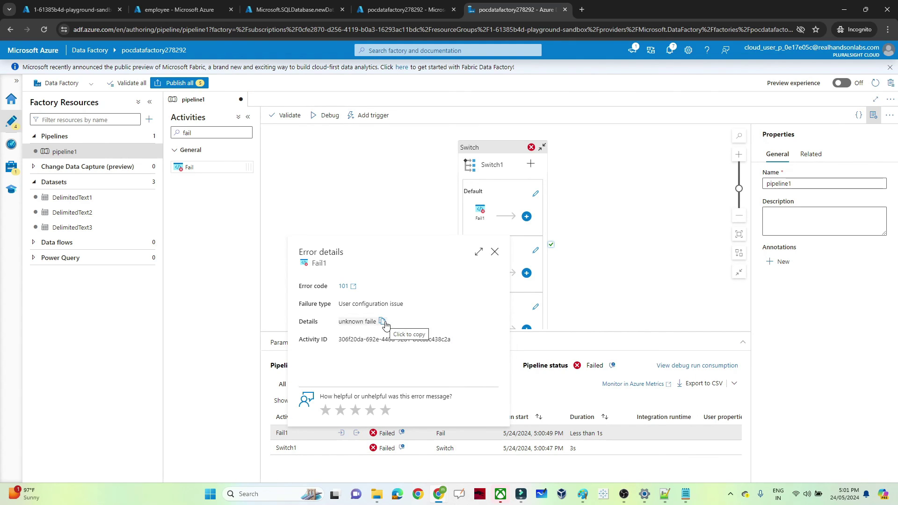
click(435, 458)
click(402, 448)
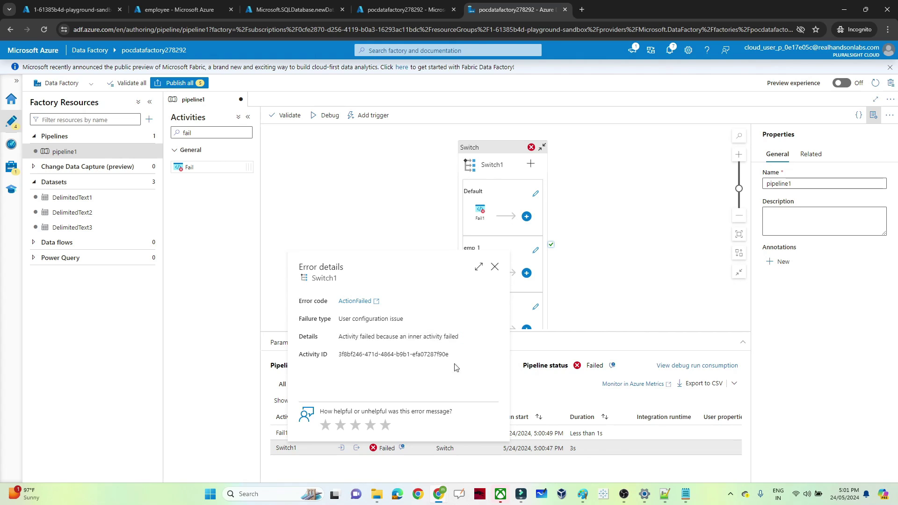
click(445, 470)
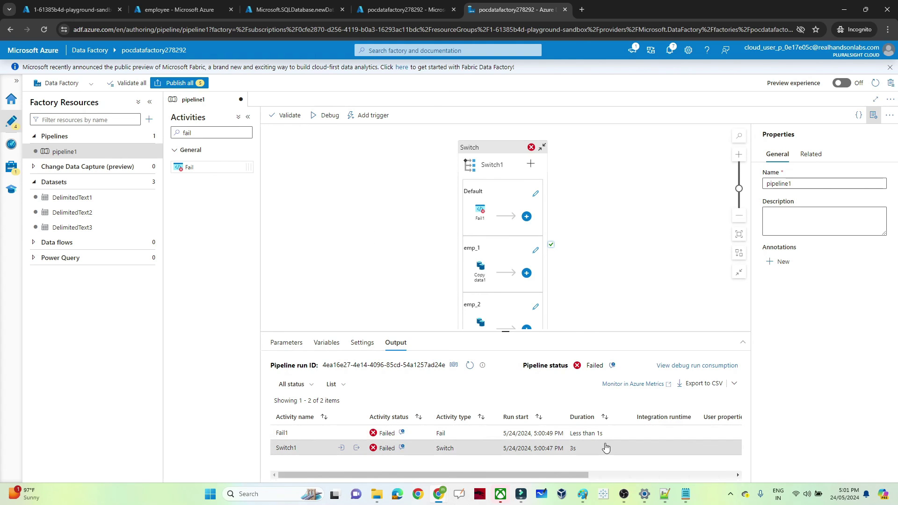
click(625, 496)
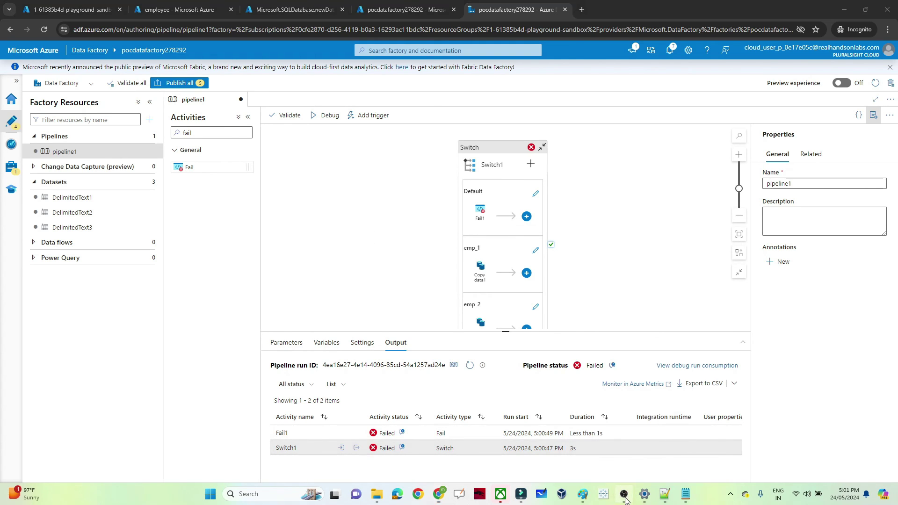